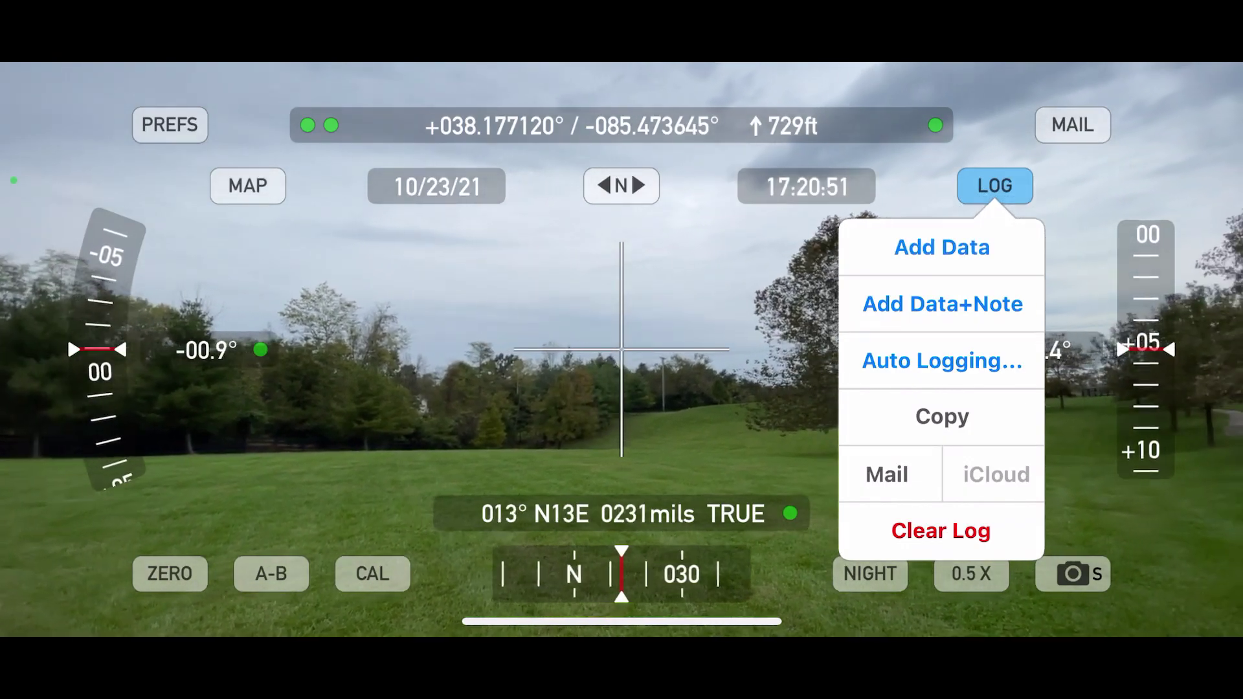
Step: Log five horizon data points in Theodolite while sweeping from north-east round to due north
click(942, 247)
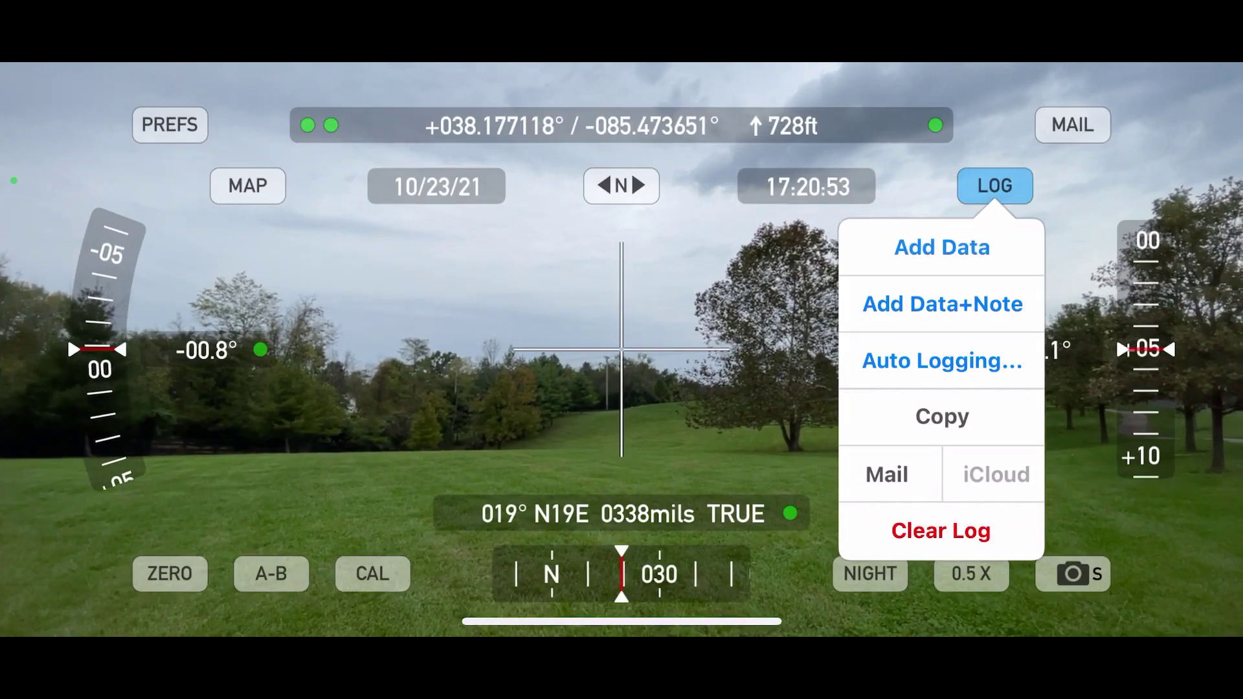
click(942, 247)
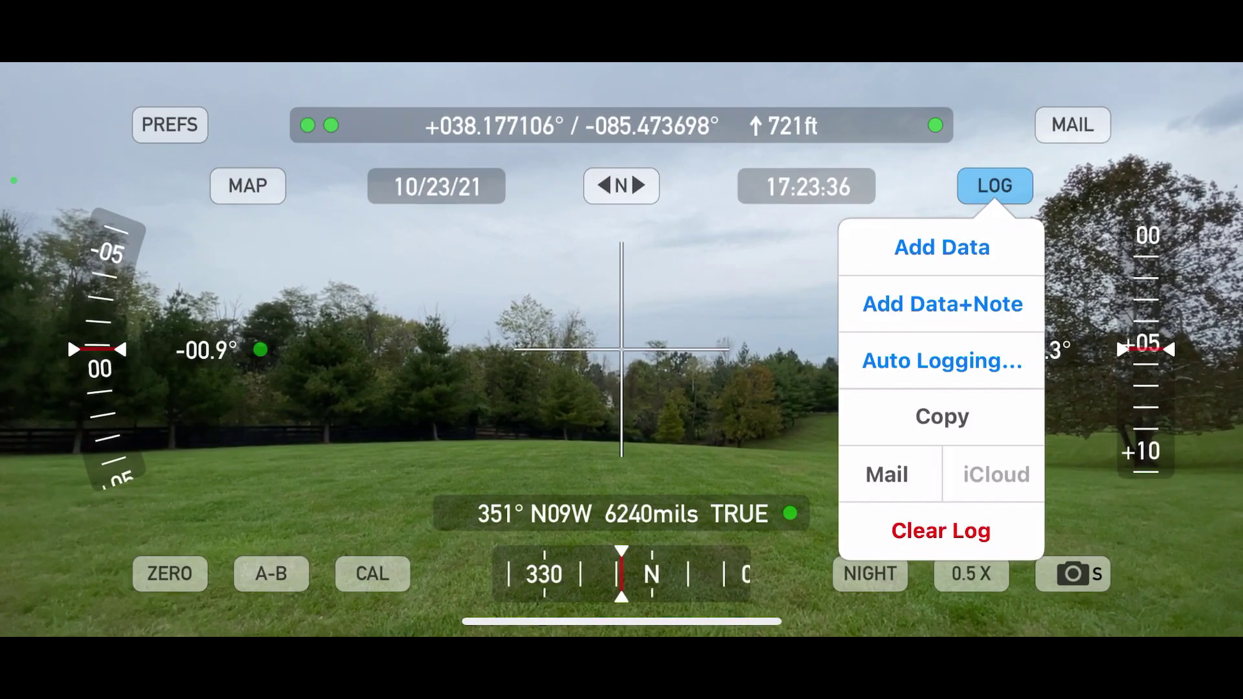
click(941, 247)
click(942, 248)
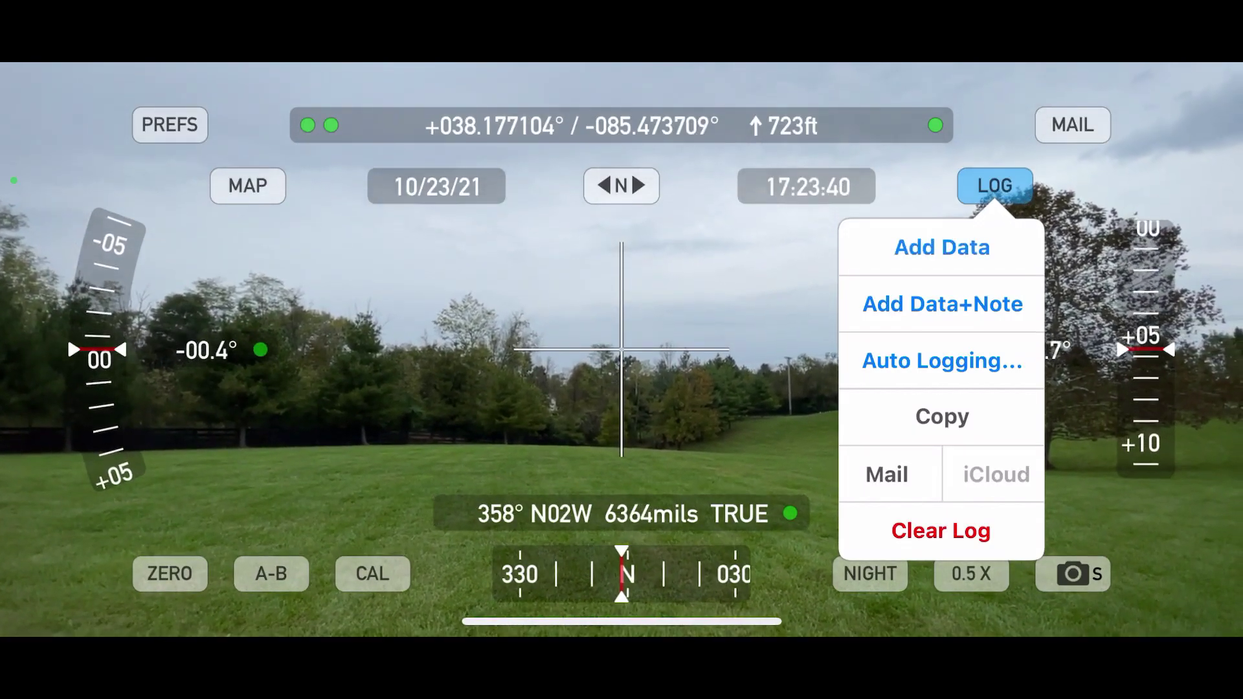
click(941, 247)
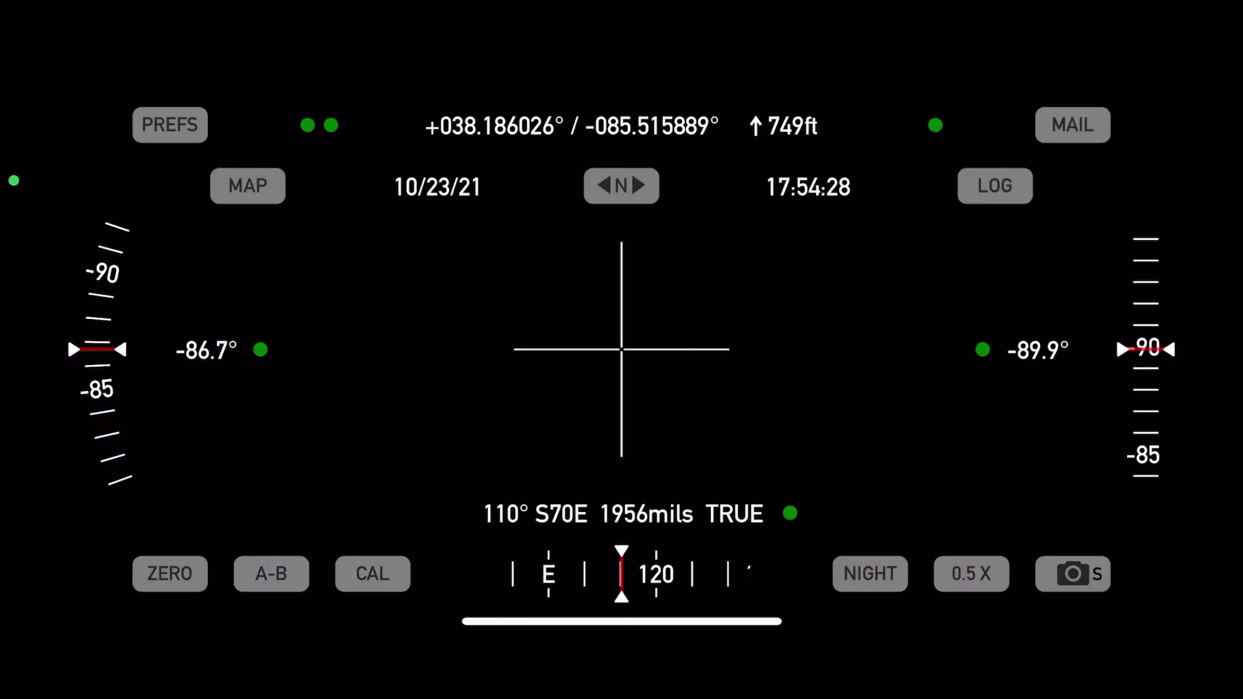
Step: Start a Theodolite log email and type the recipient's e-mail address in the To field
click(995, 186)
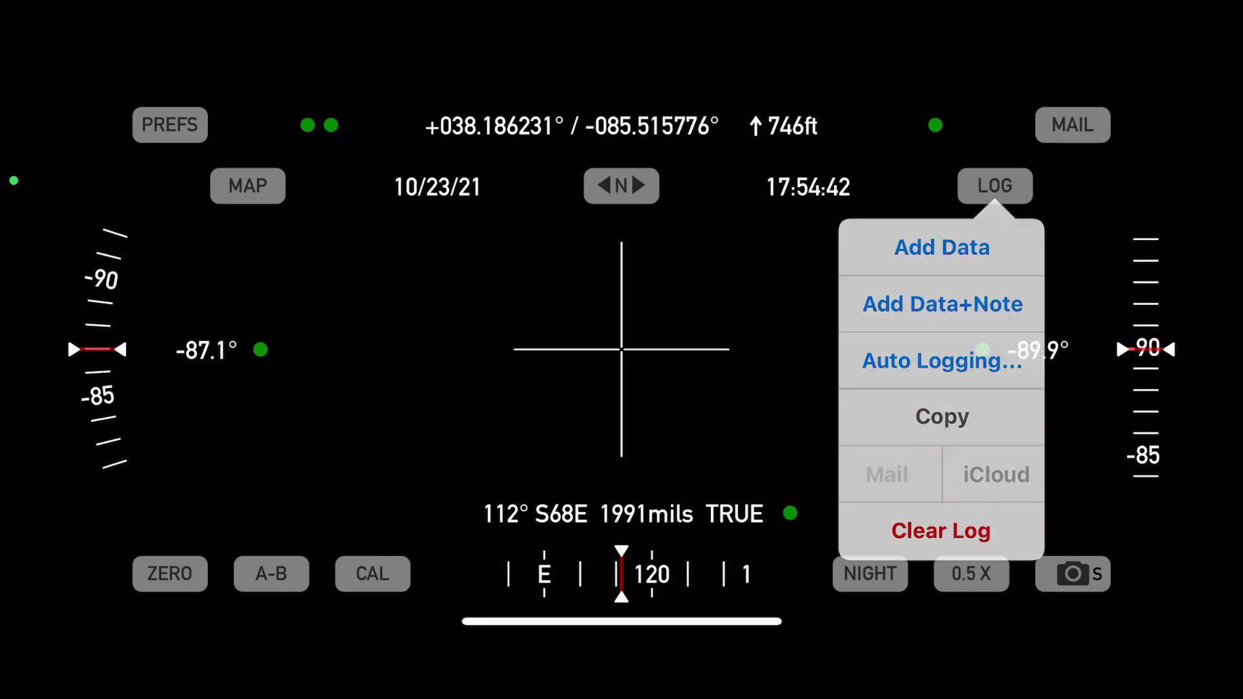
click(887, 475)
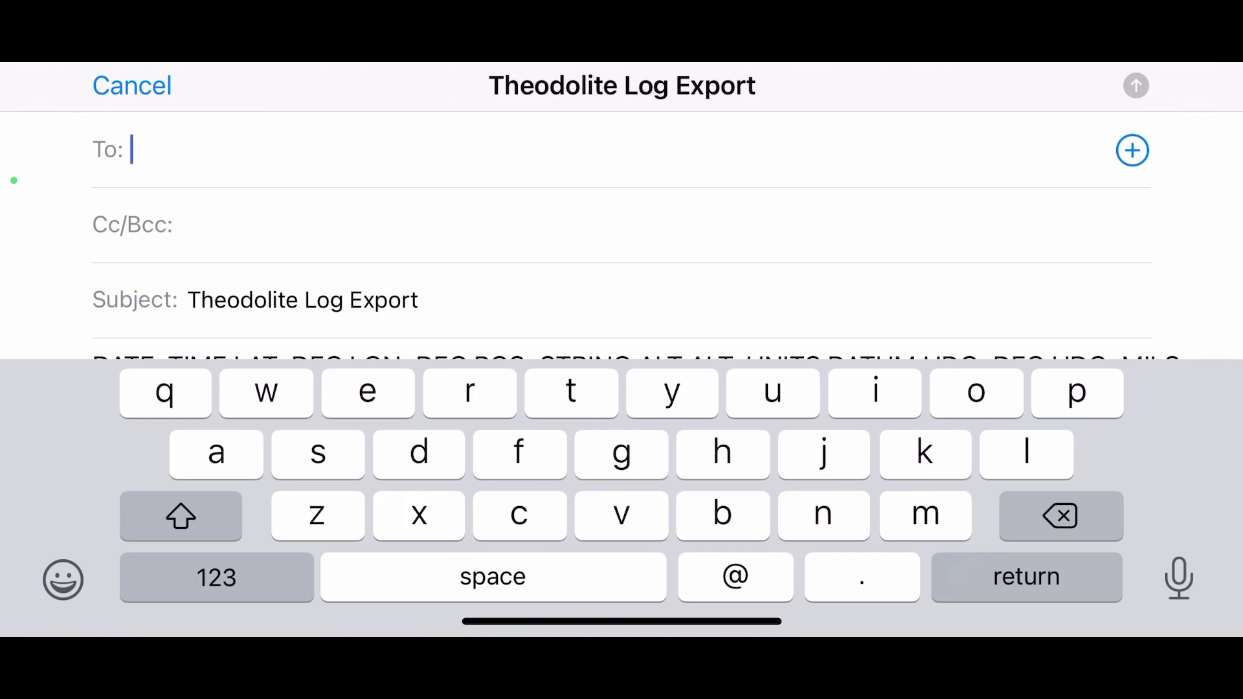
click(216, 576)
text(4)
click(216, 576)
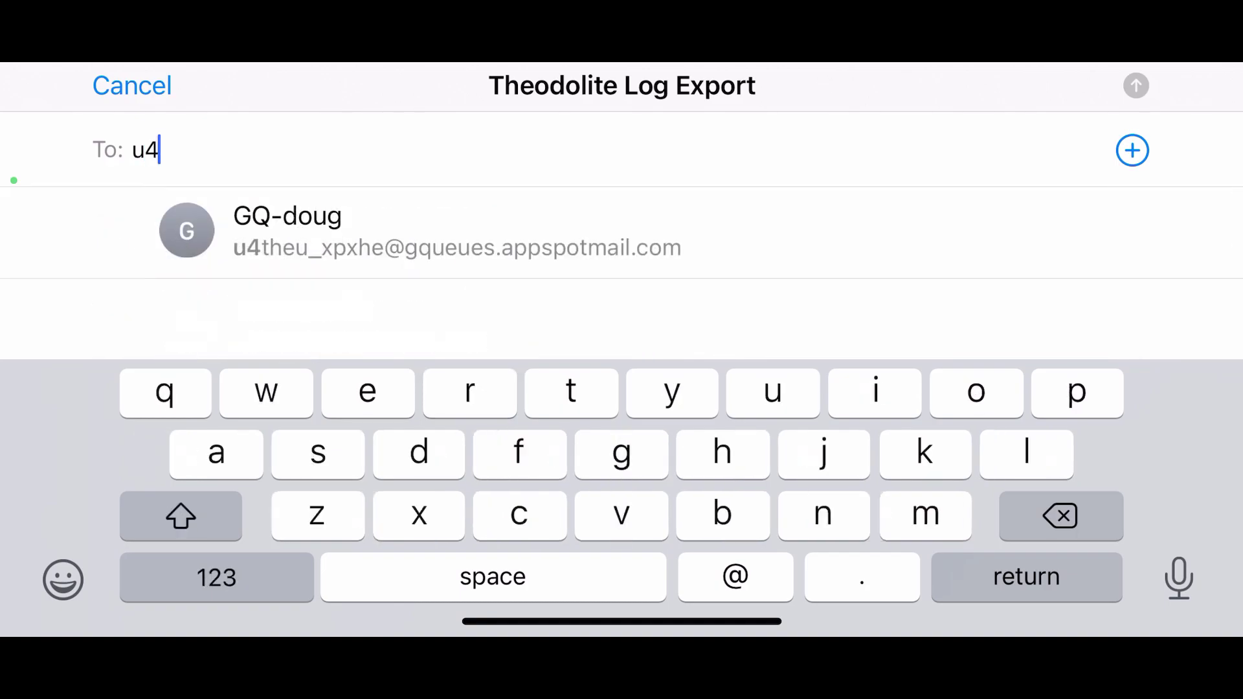
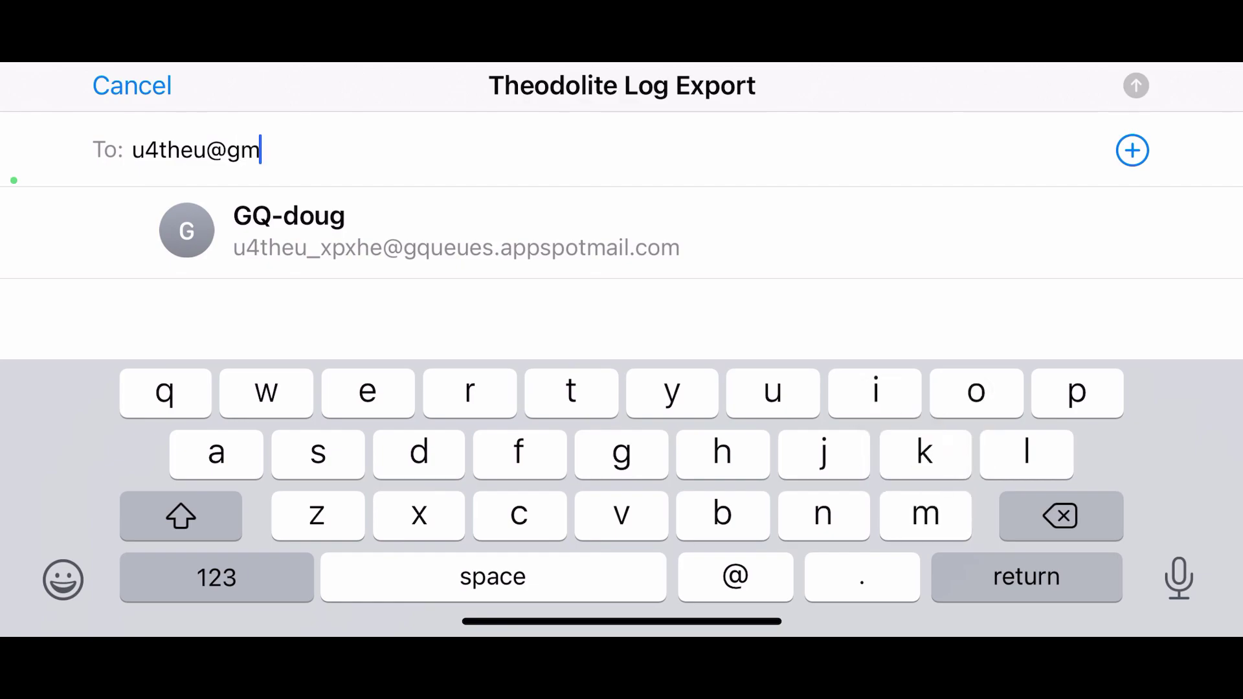
click(180, 516)
click(181, 515)
text(ail.com)
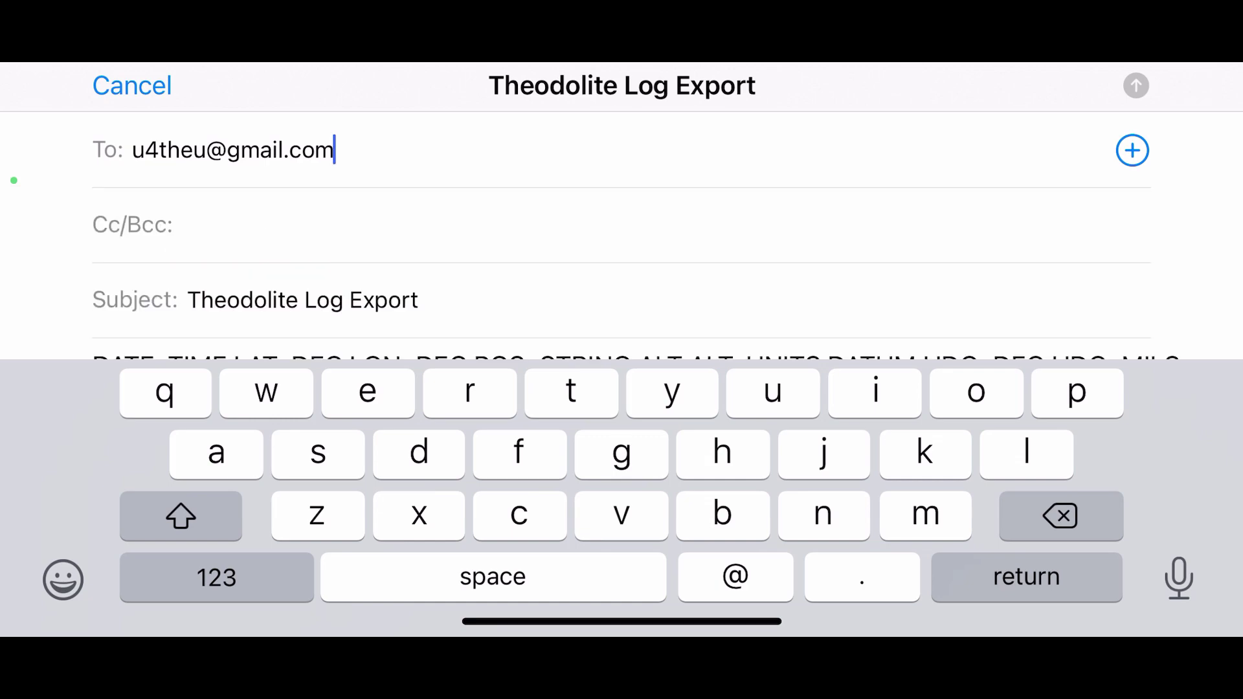
Step: Confirm the address, review the log body, and send the Theodolite Log Export email
click(132, 224)
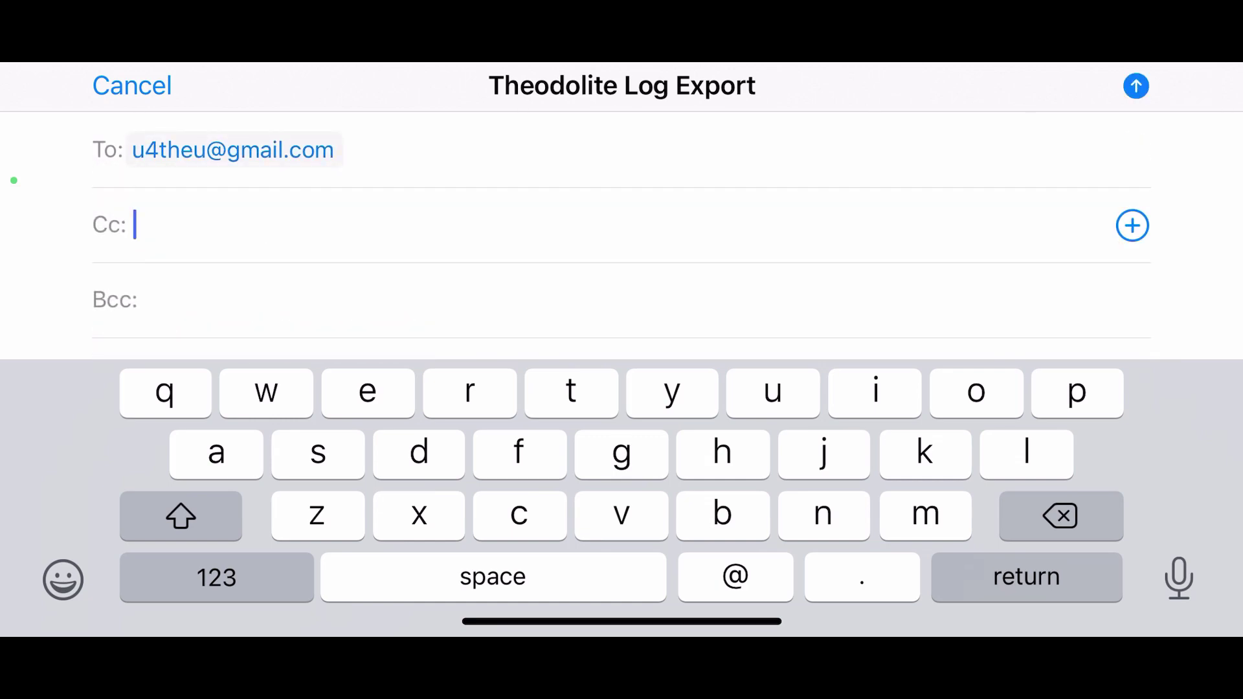
scroll(621, 236, down, 15)
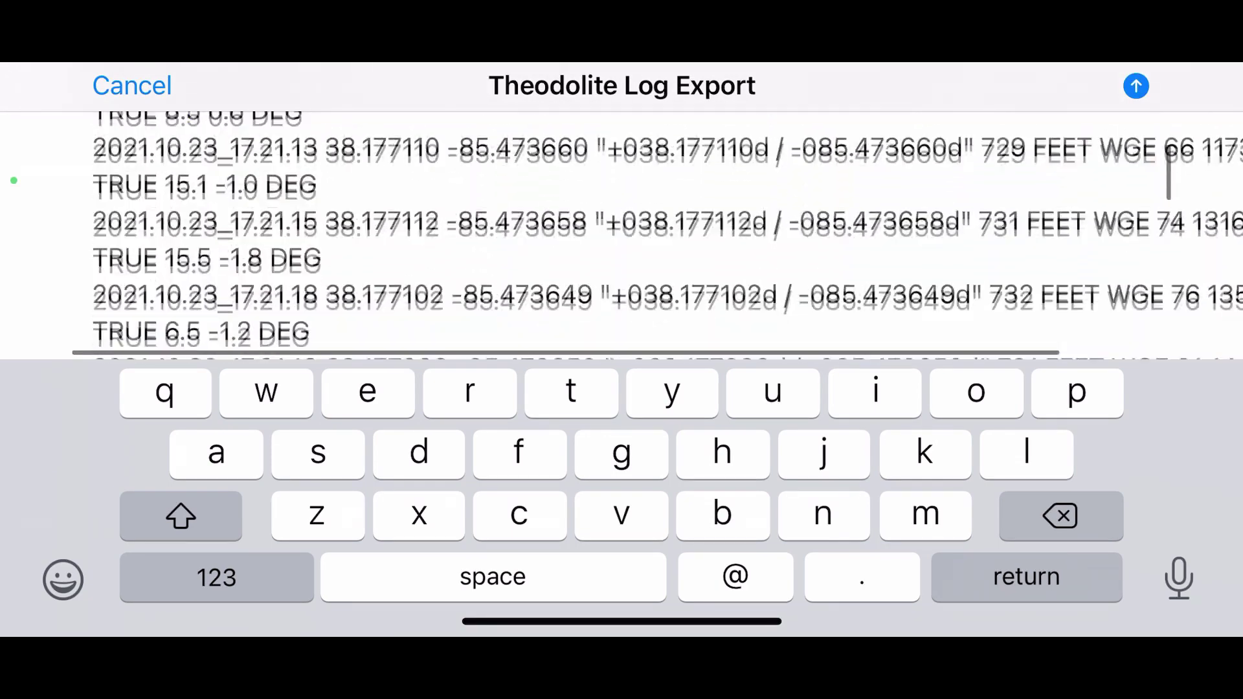
click(1136, 86)
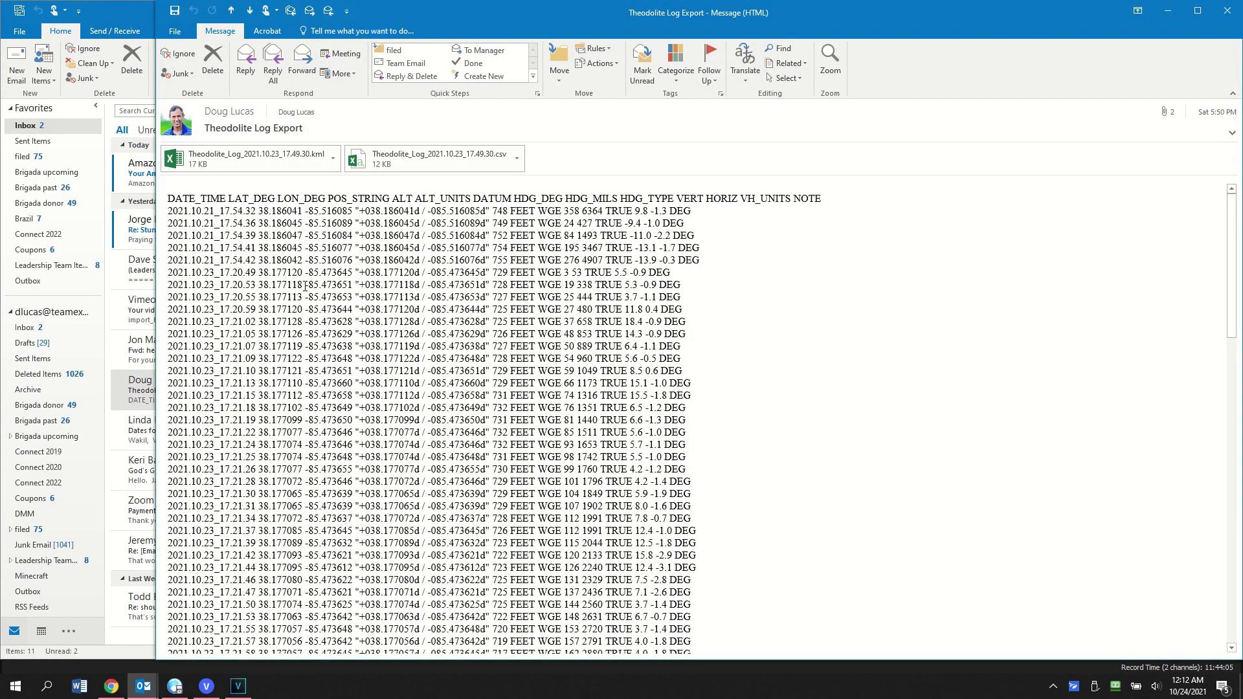
Step: Open the export email's Theodolite log .csv attachment in Excel
drag(160, 213, 160, 235)
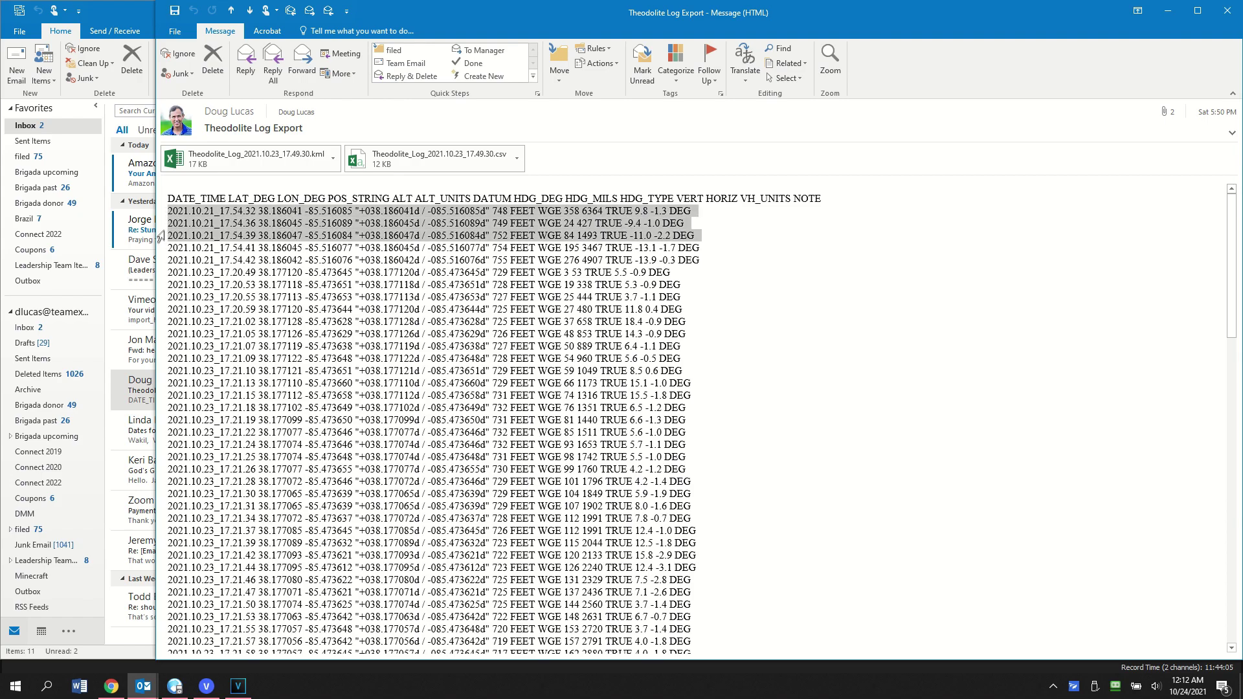
click(515, 161)
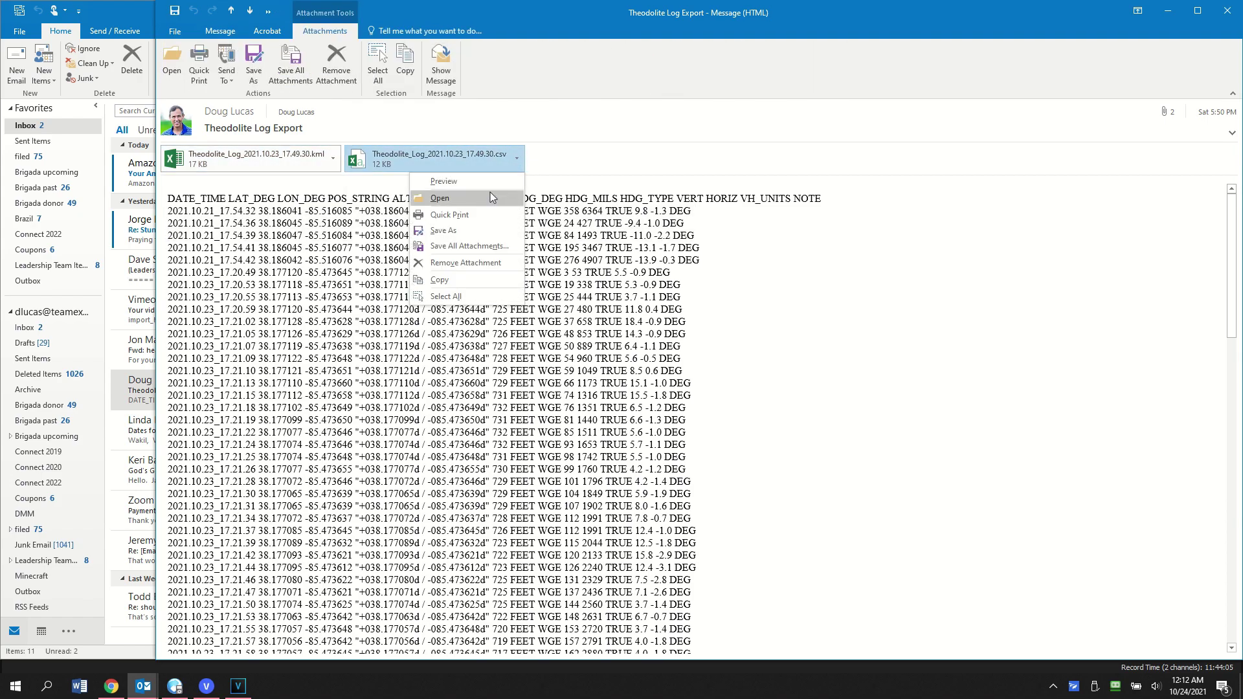
click(490, 197)
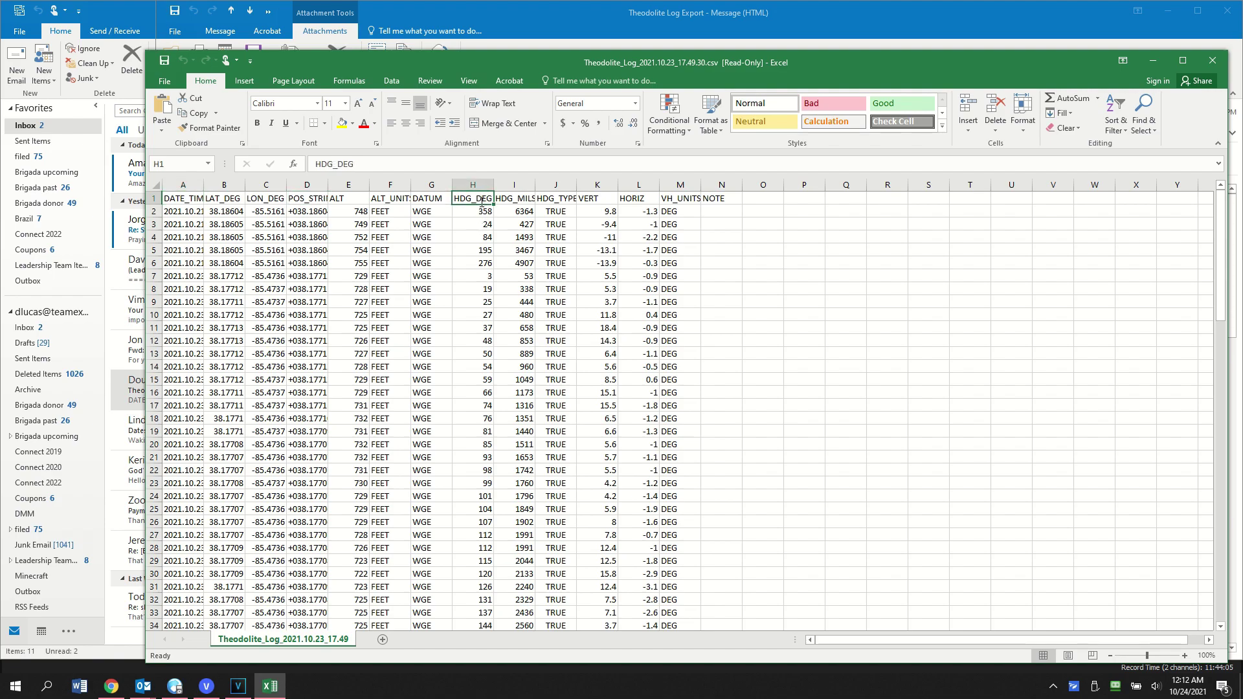
Step: Rename the headers to Azimuth and Lower, then delete columns A through G
text(Azimuth)
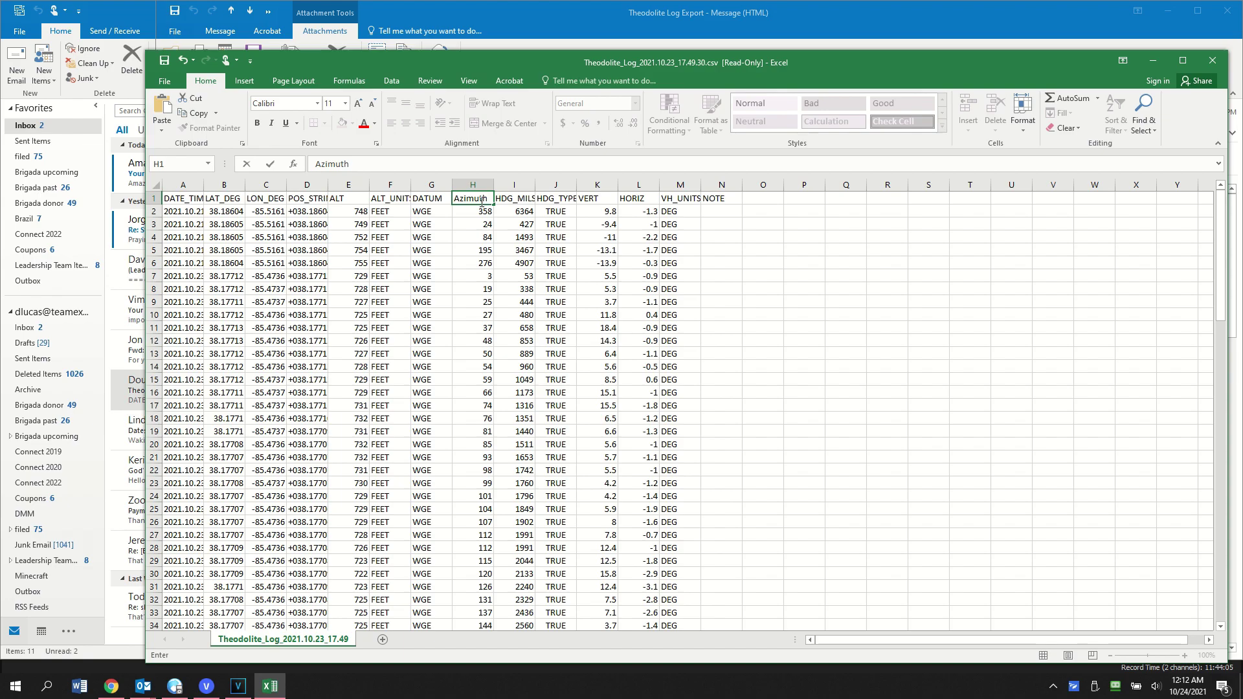
key(Tab)
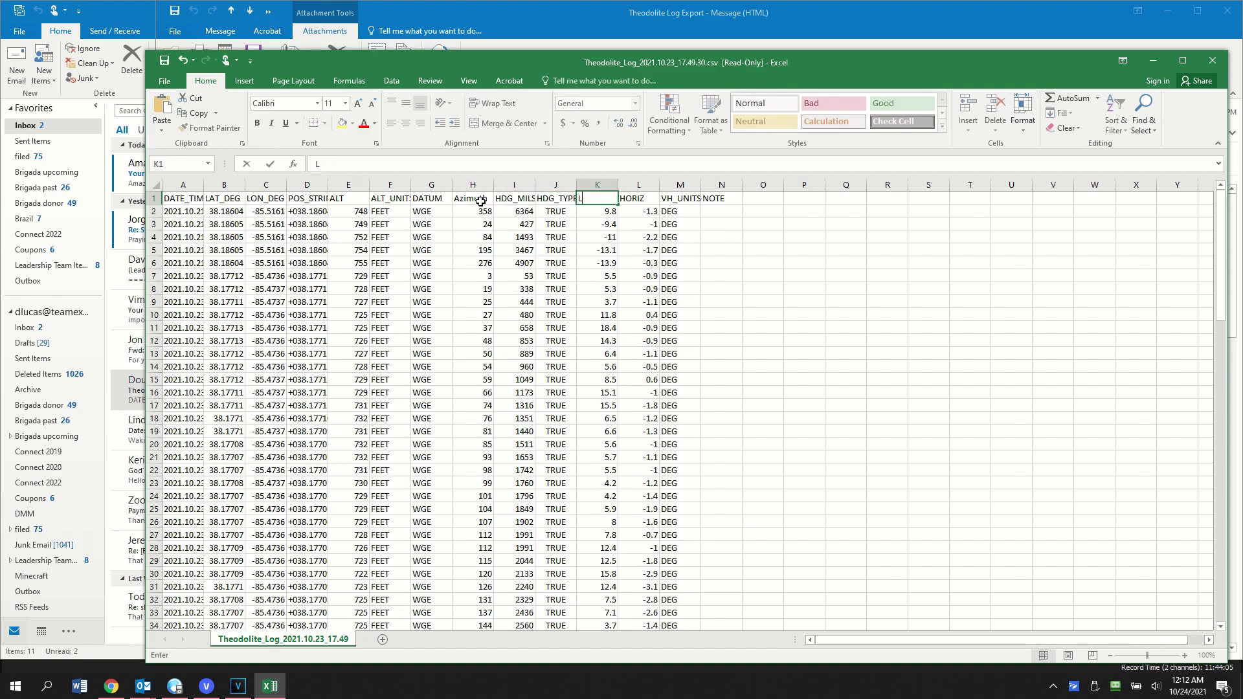
key(Return)
drag(184, 181, 456, 185)
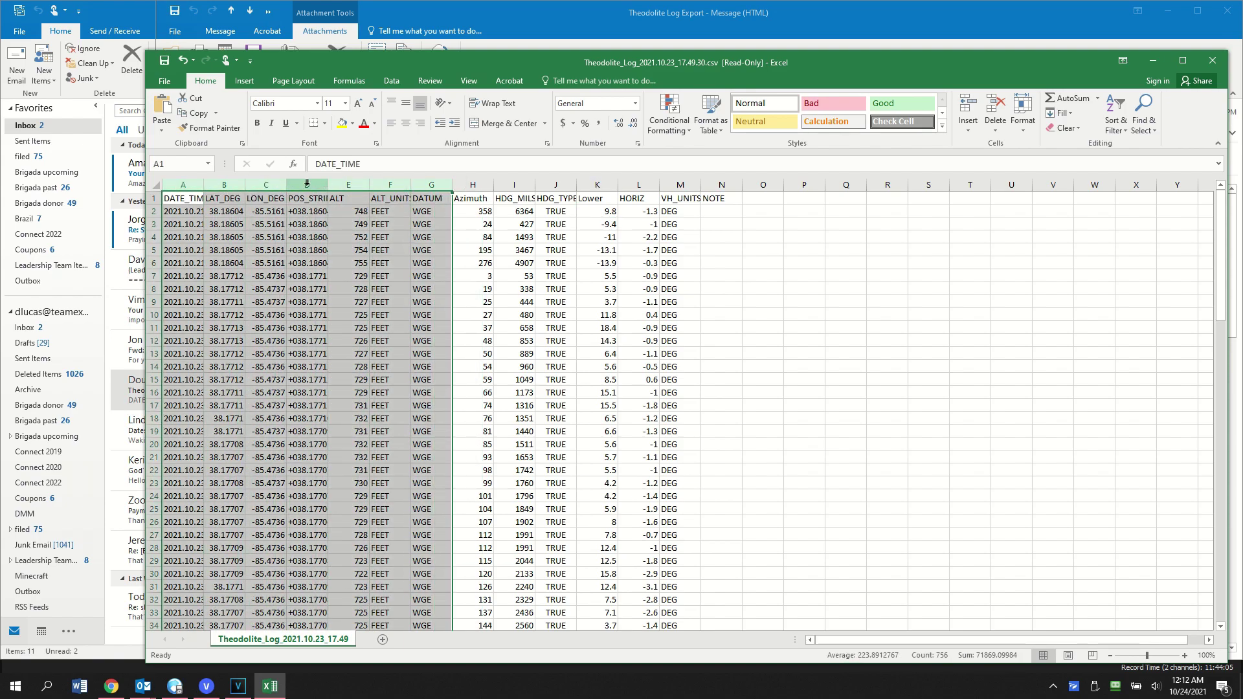
right_click(307, 185)
click(348, 288)
Step: Delete the HDG_MILS, HDG_TYPE, HORIZ, VH_UNITS and NOTE columns
click(219, 184)
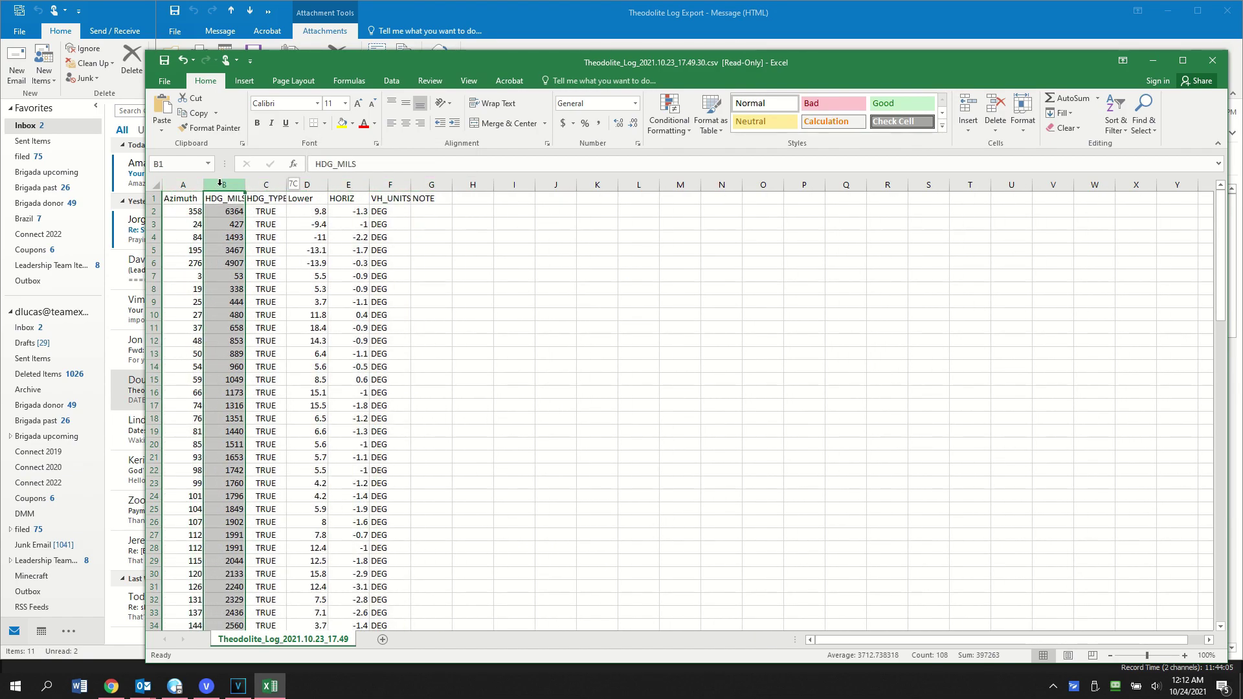
key(shift+Right)
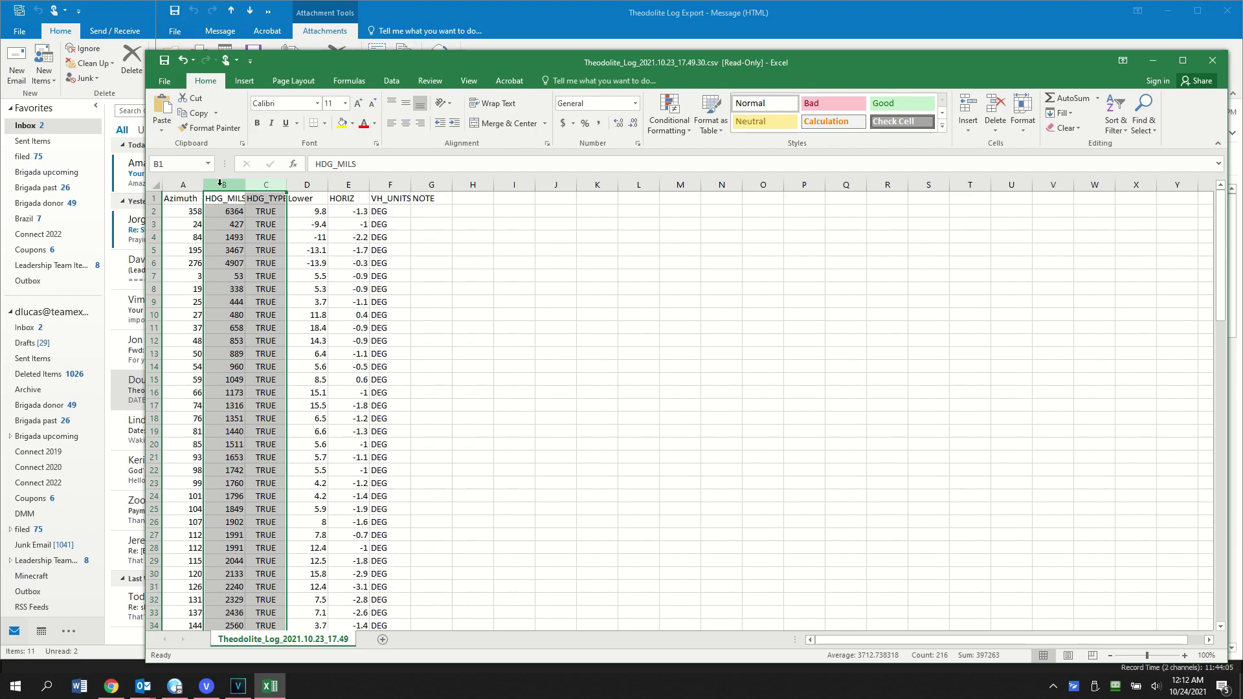
right_click(220, 185)
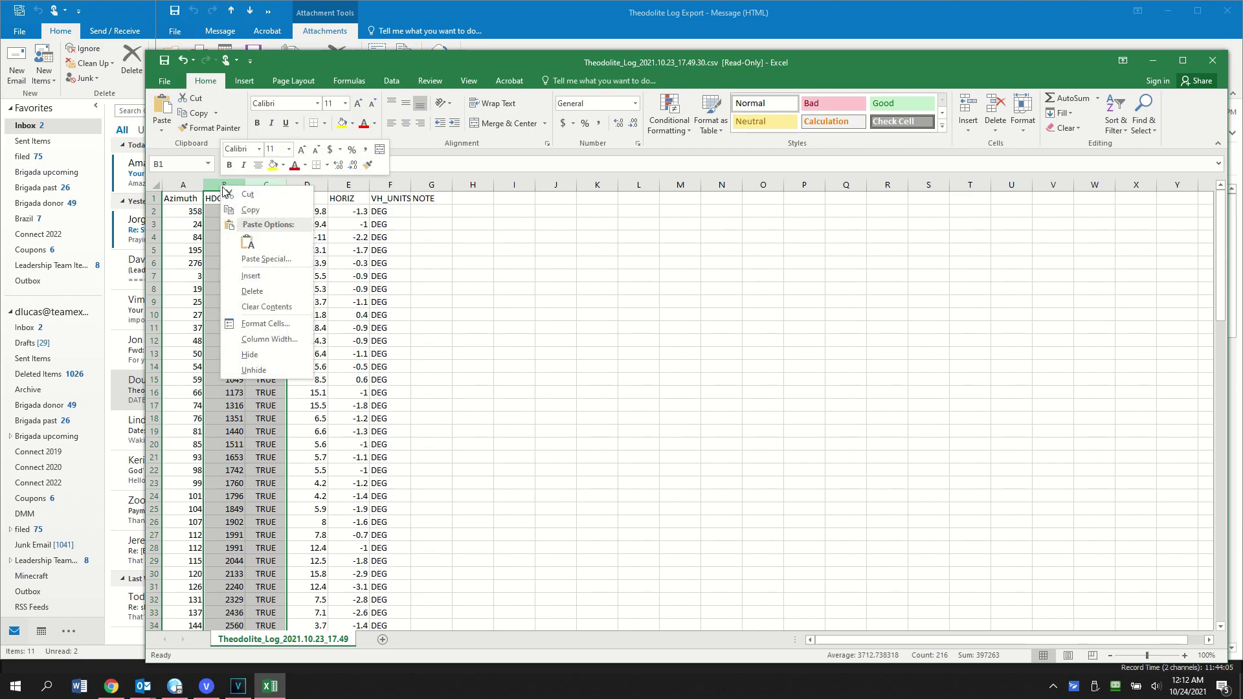
click(254, 291)
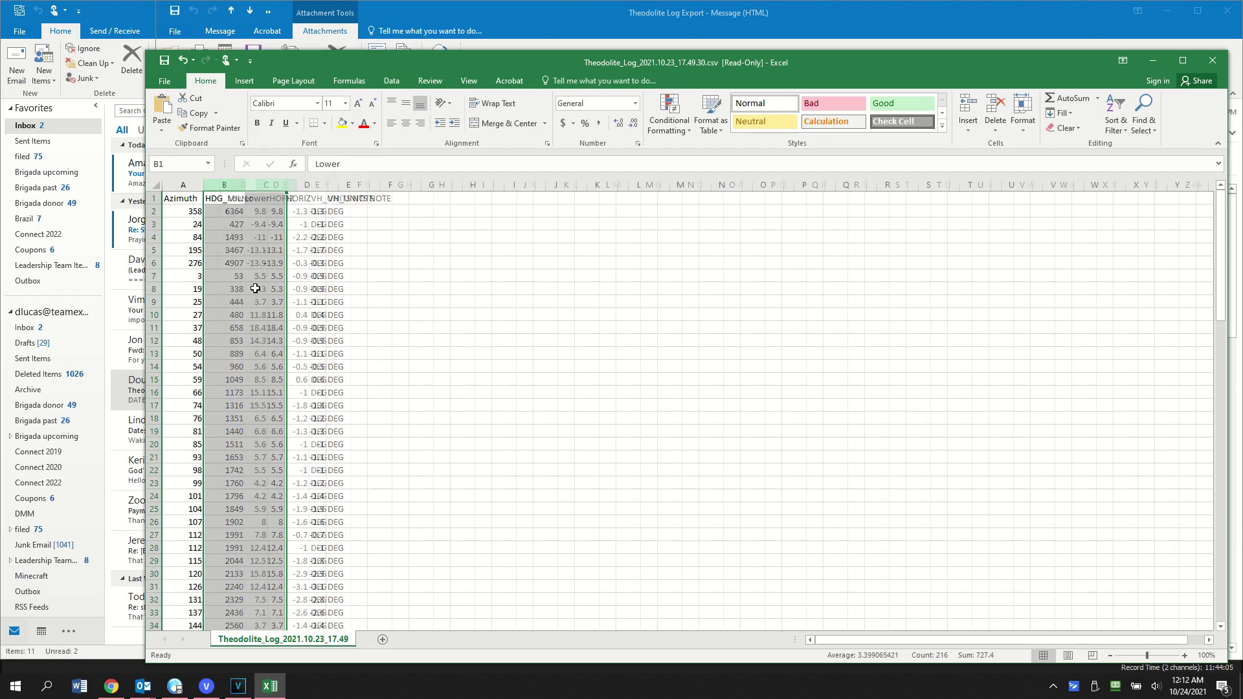
click(269, 184)
key(shift+Right)
key(shift+Right)
right_click(270, 186)
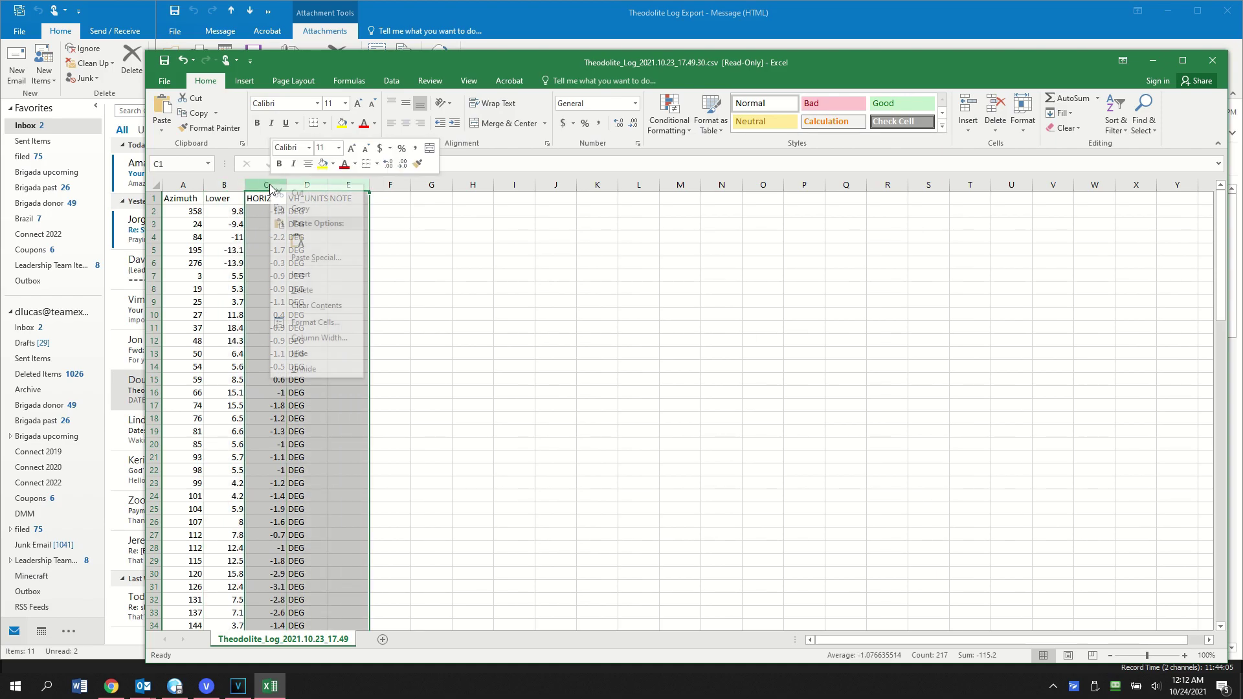
click(302, 290)
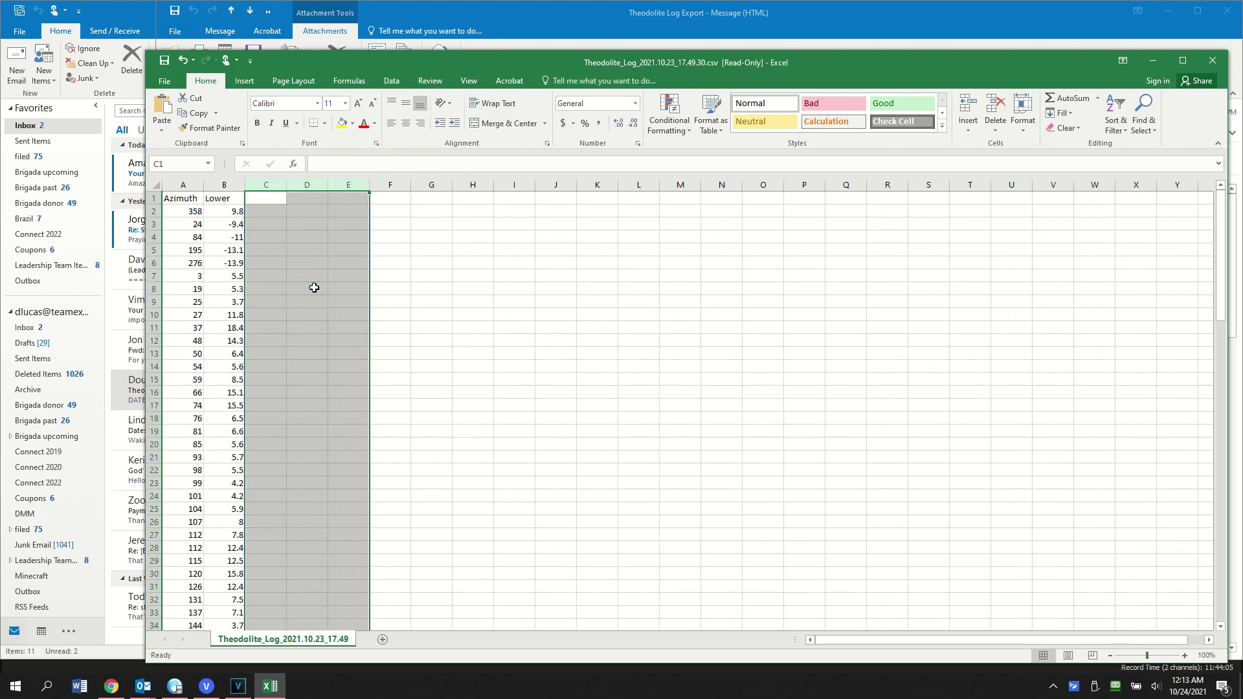
Step: Delete the five old readings in rows 2–6
click(150, 211)
key(shift+Down)
key(shift+Down)
key(shift+Down)
key(shift+Down)
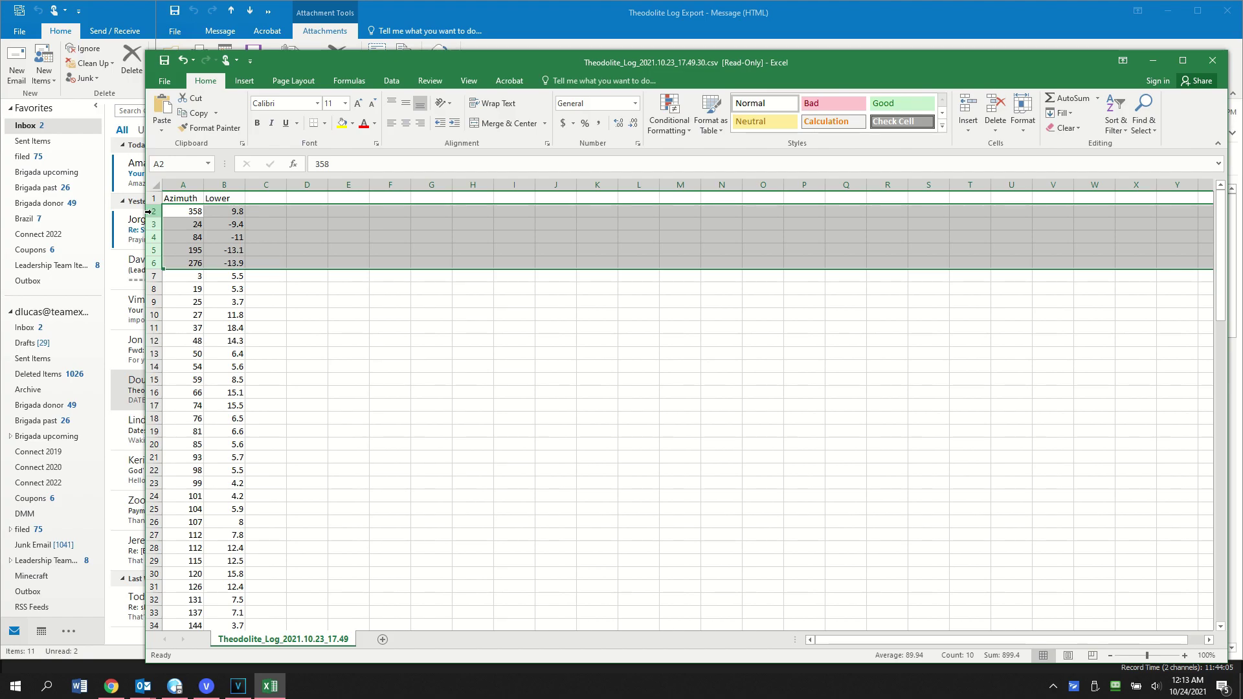
right_click(150, 223)
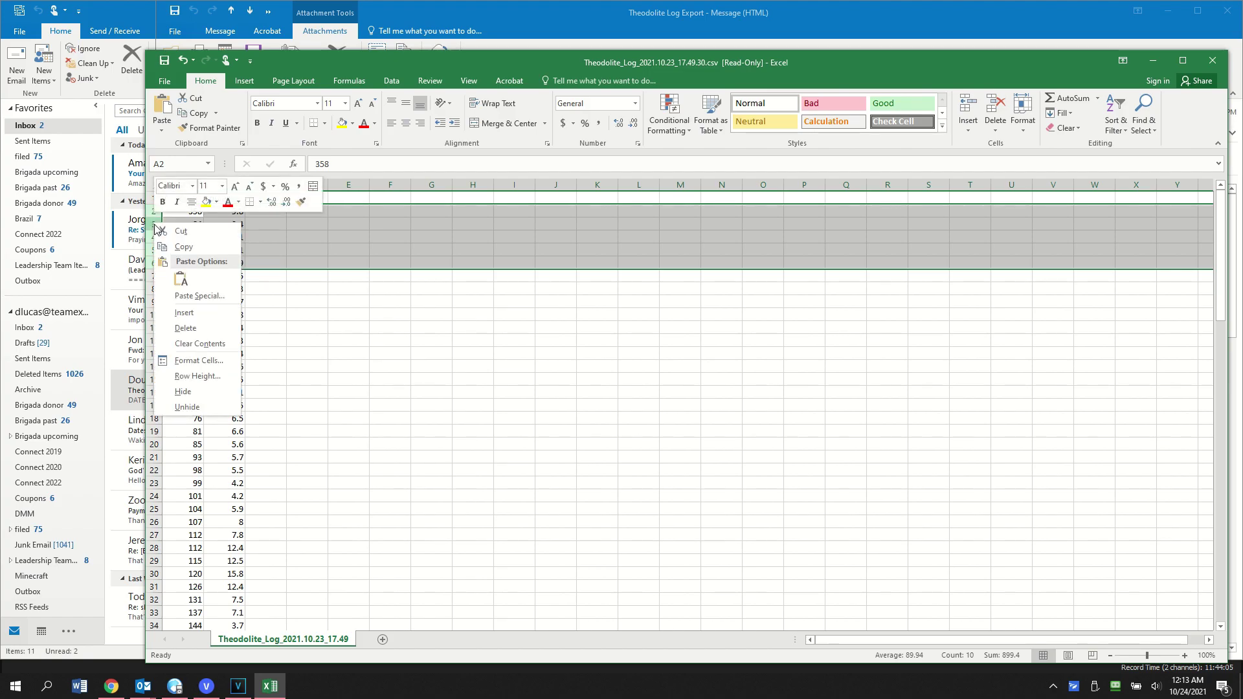
click(184, 327)
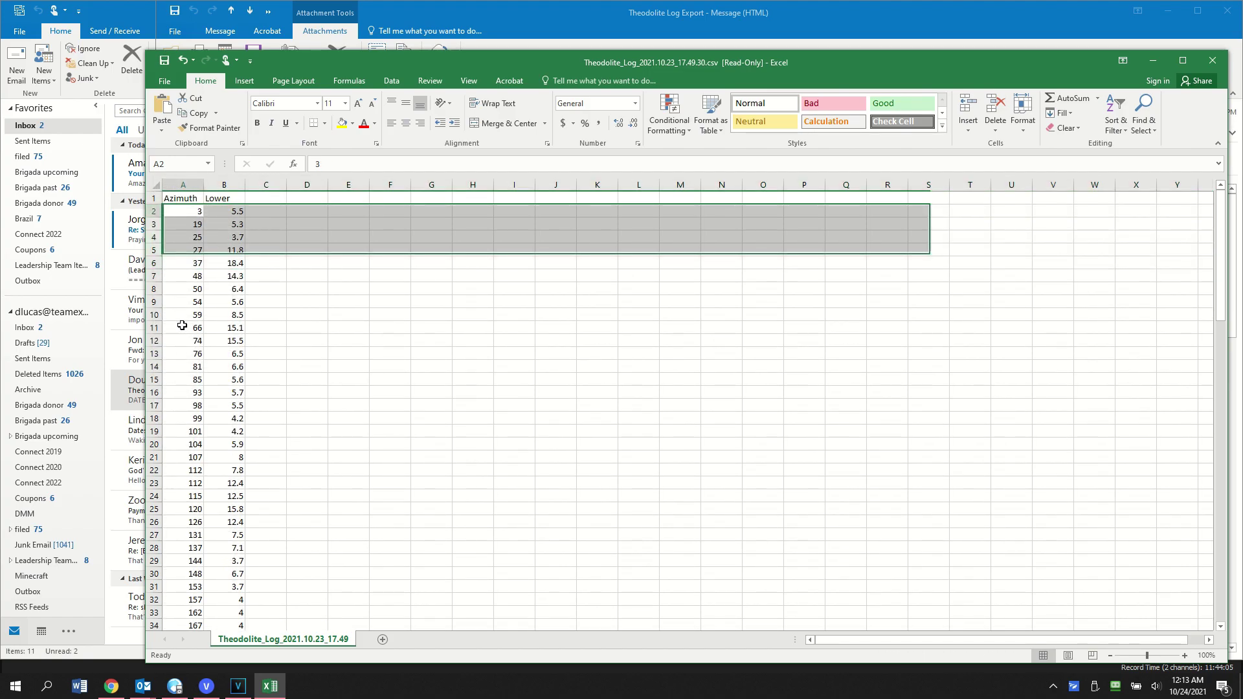
Step: Check the end of the data, then set the first Azimuth value to 0
key(Page_Down)
key(Page_Down)
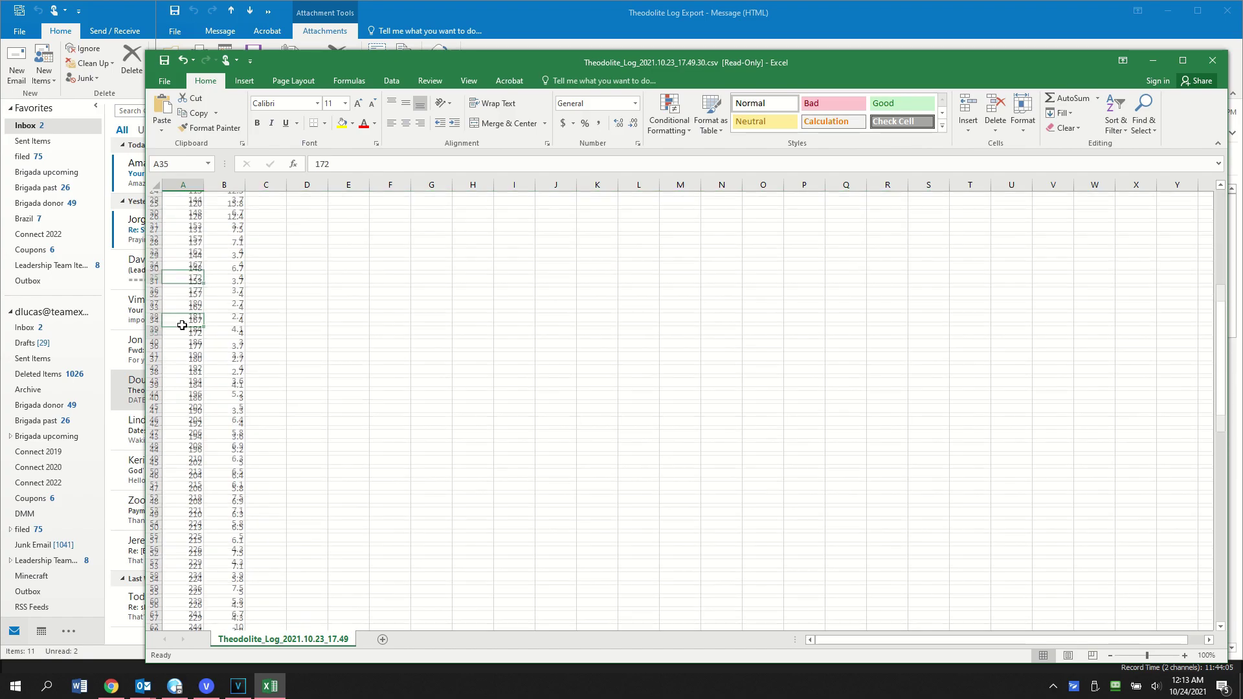
scroll(182, 324, down, 10)
key(Page_Up)
key(Page_Up)
text(8)
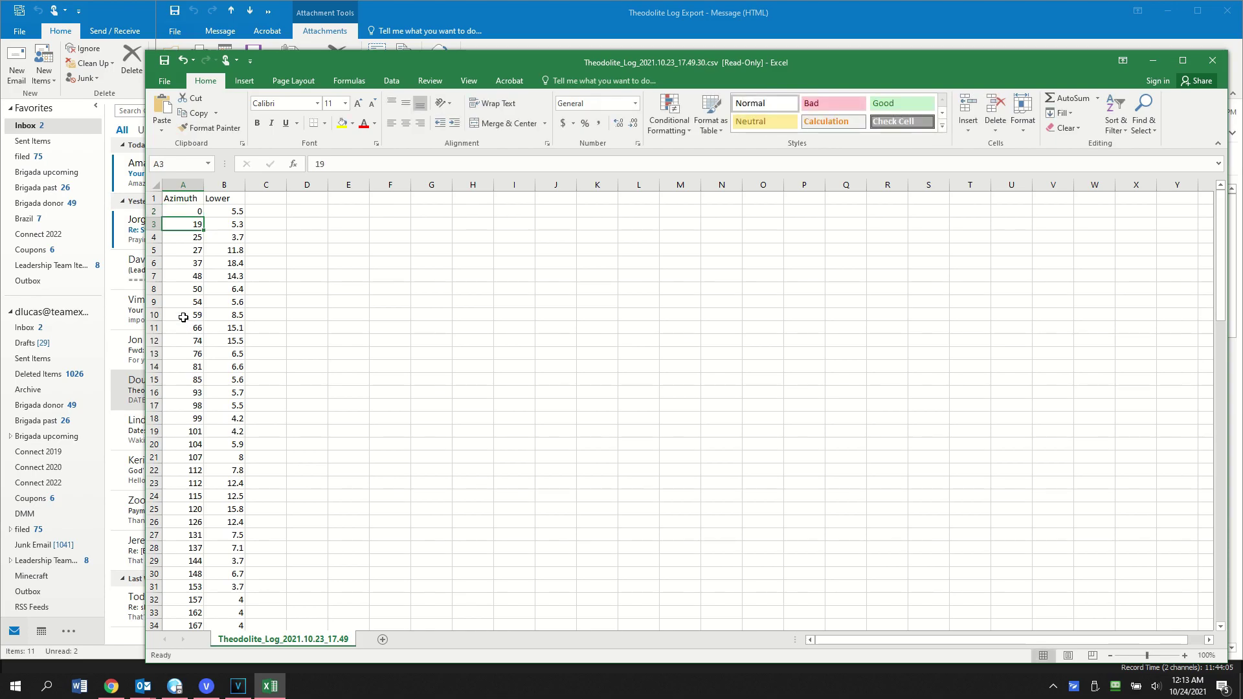
Step: Save the log as horizon-import.csv in em_hills_skies\skylet\horizon, keeping CSV format
click(163, 80)
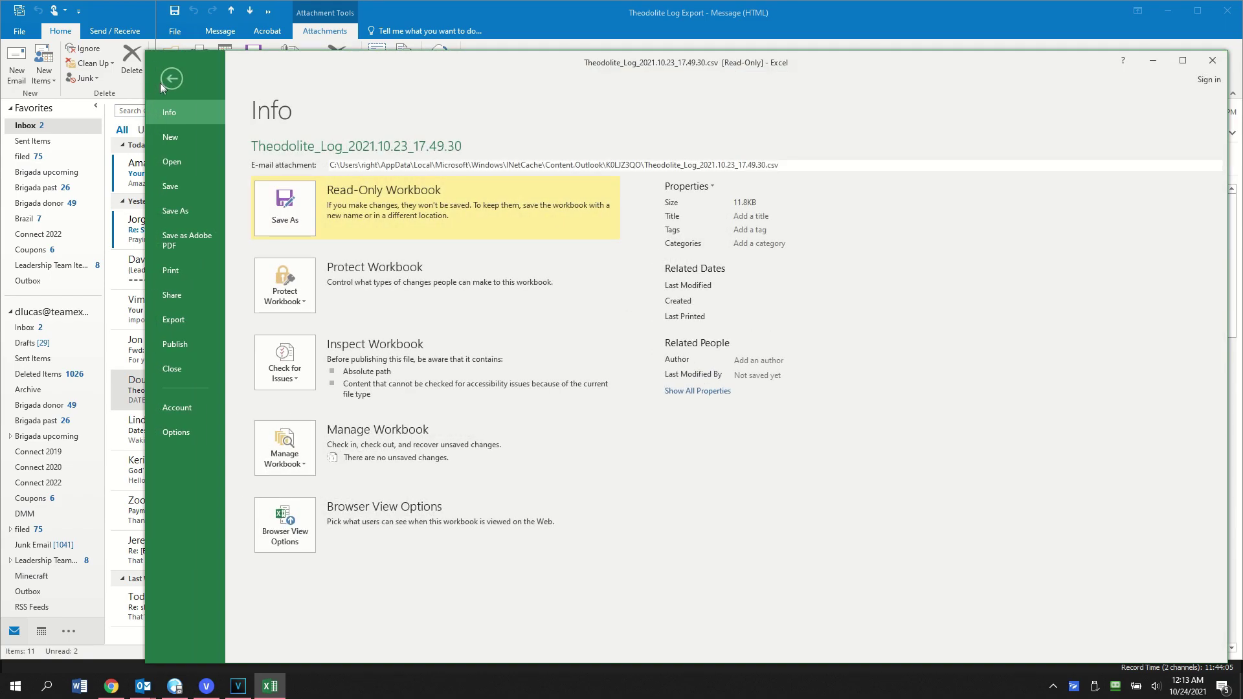
click(177, 213)
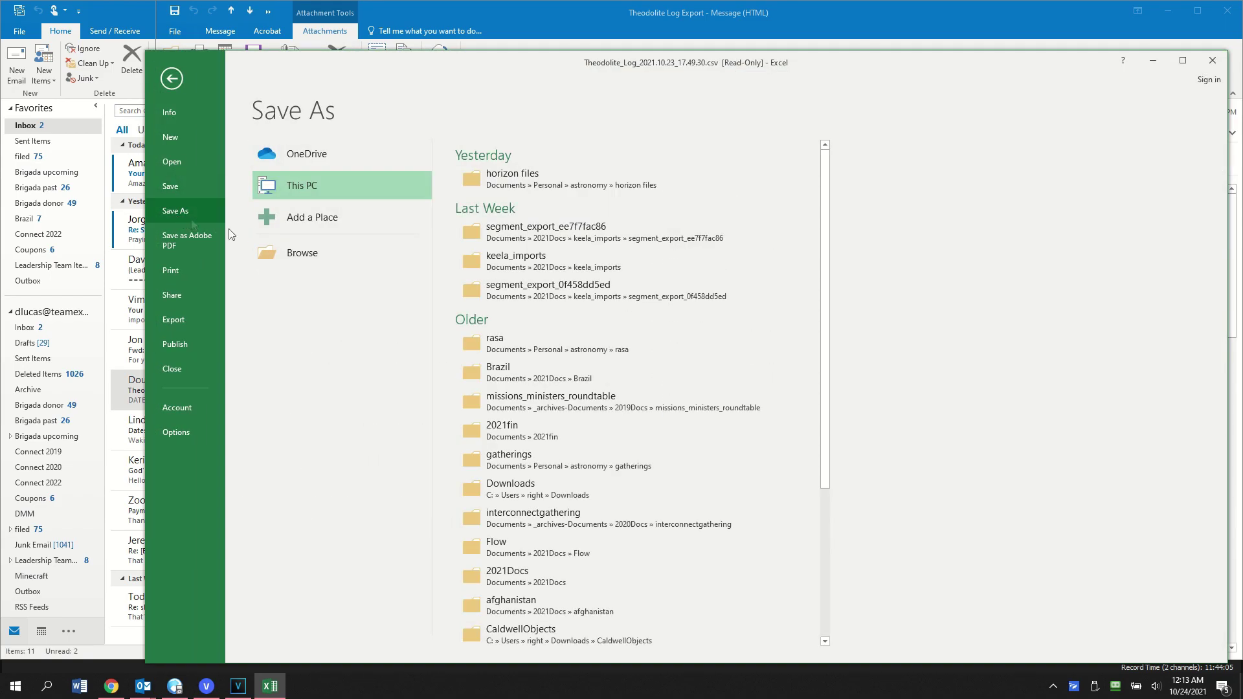
click(308, 252)
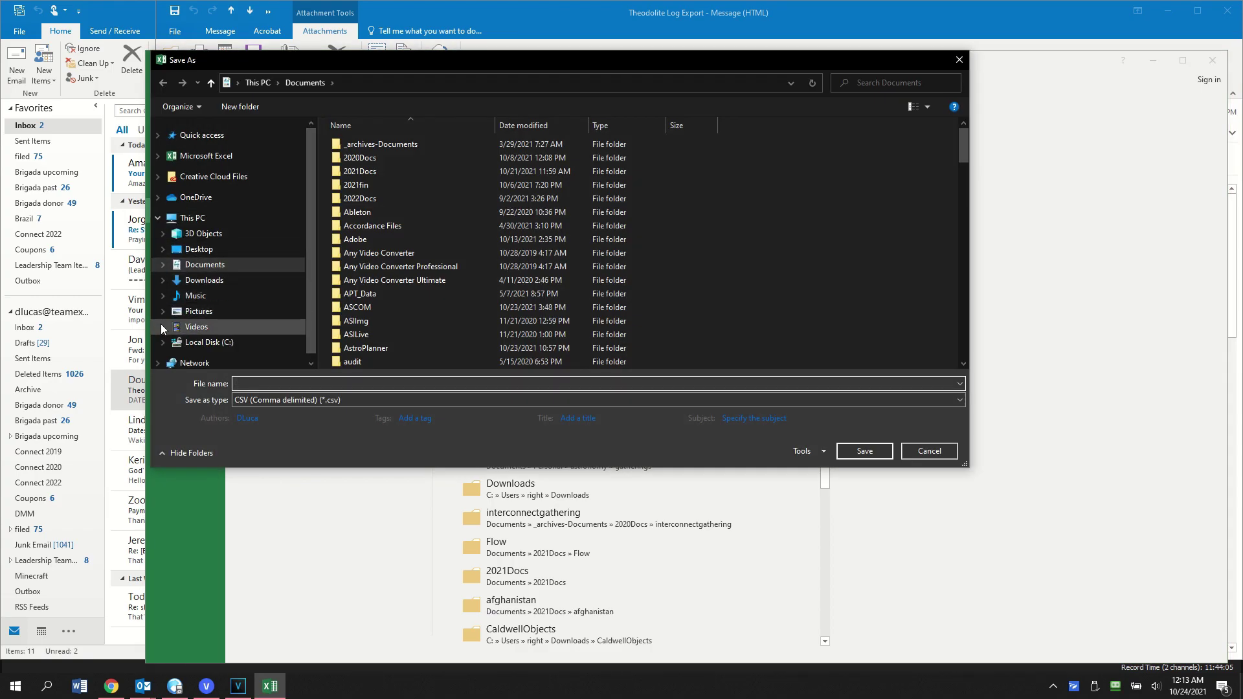
click(168, 296)
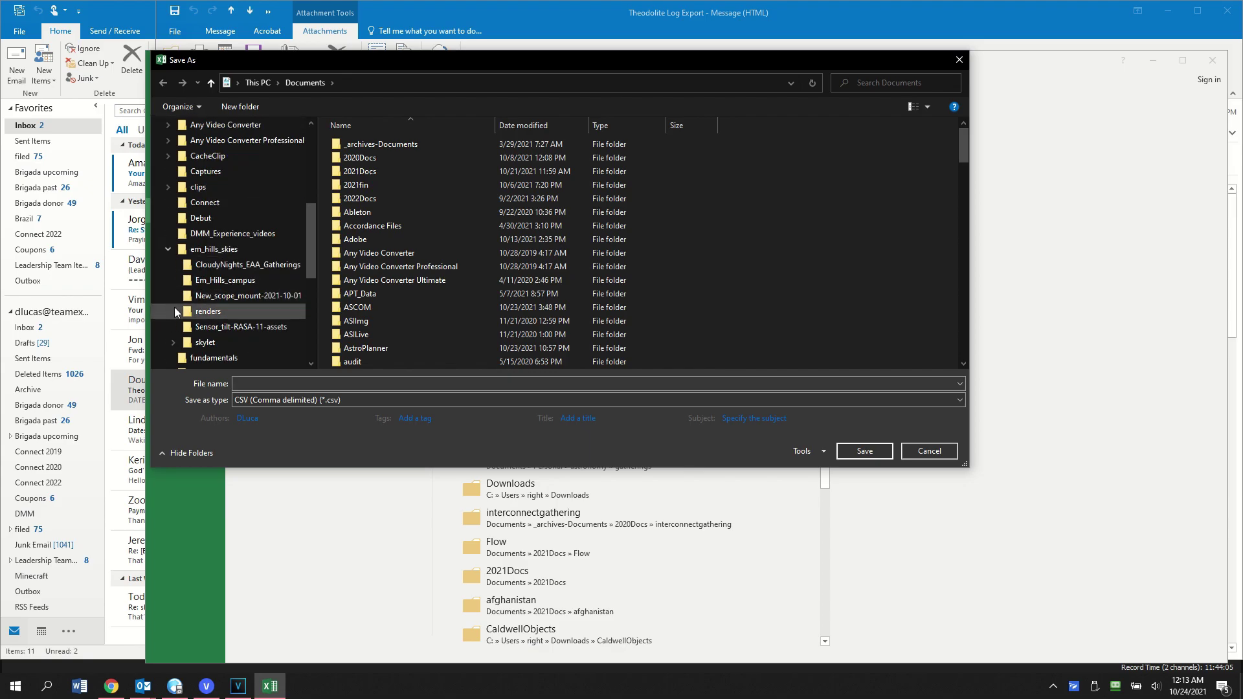
click(173, 339)
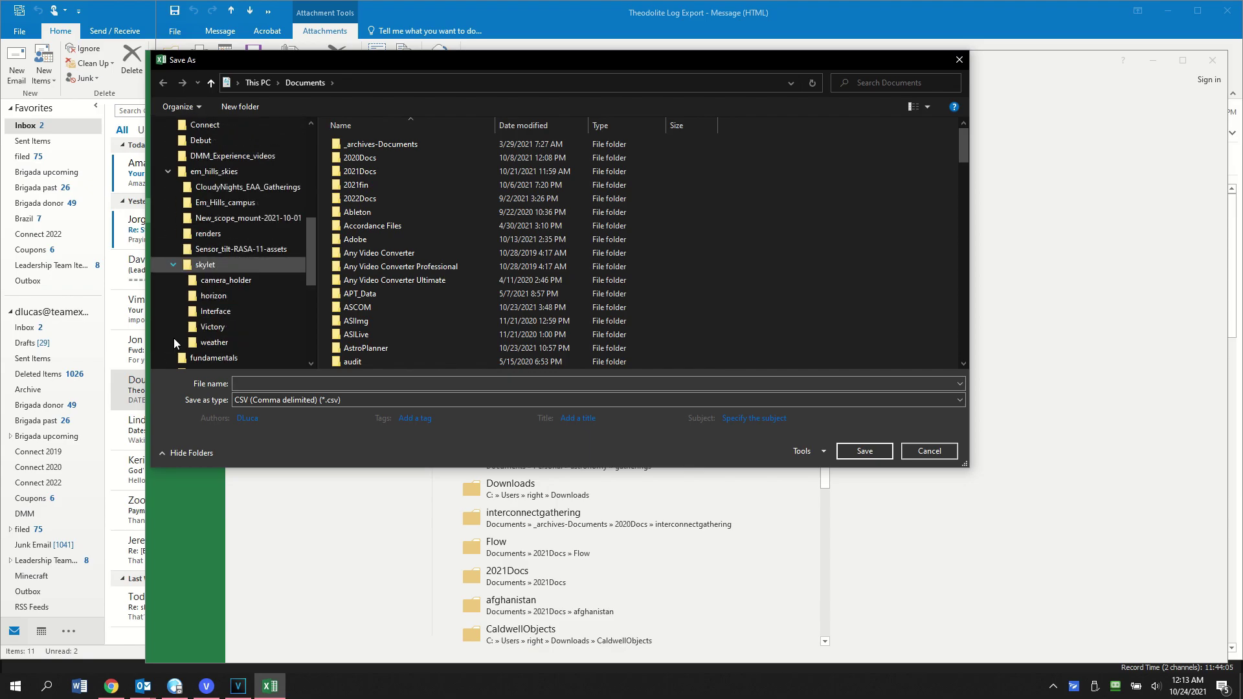
click(211, 297)
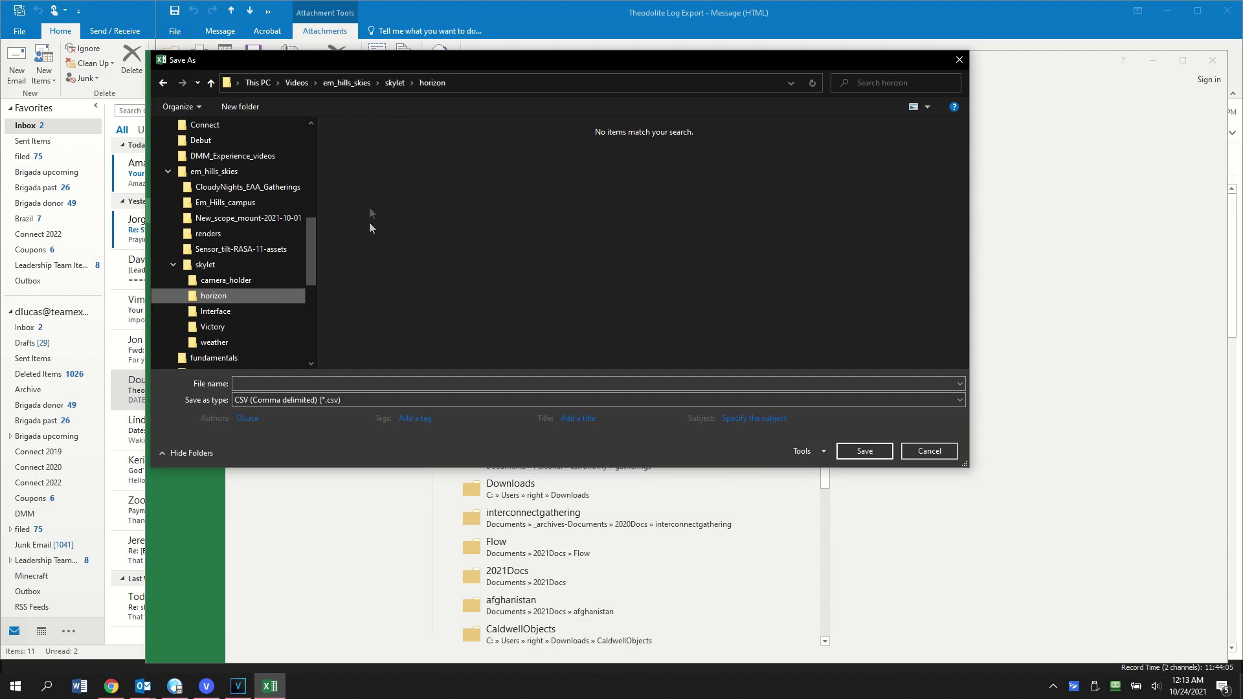
click(365, 382)
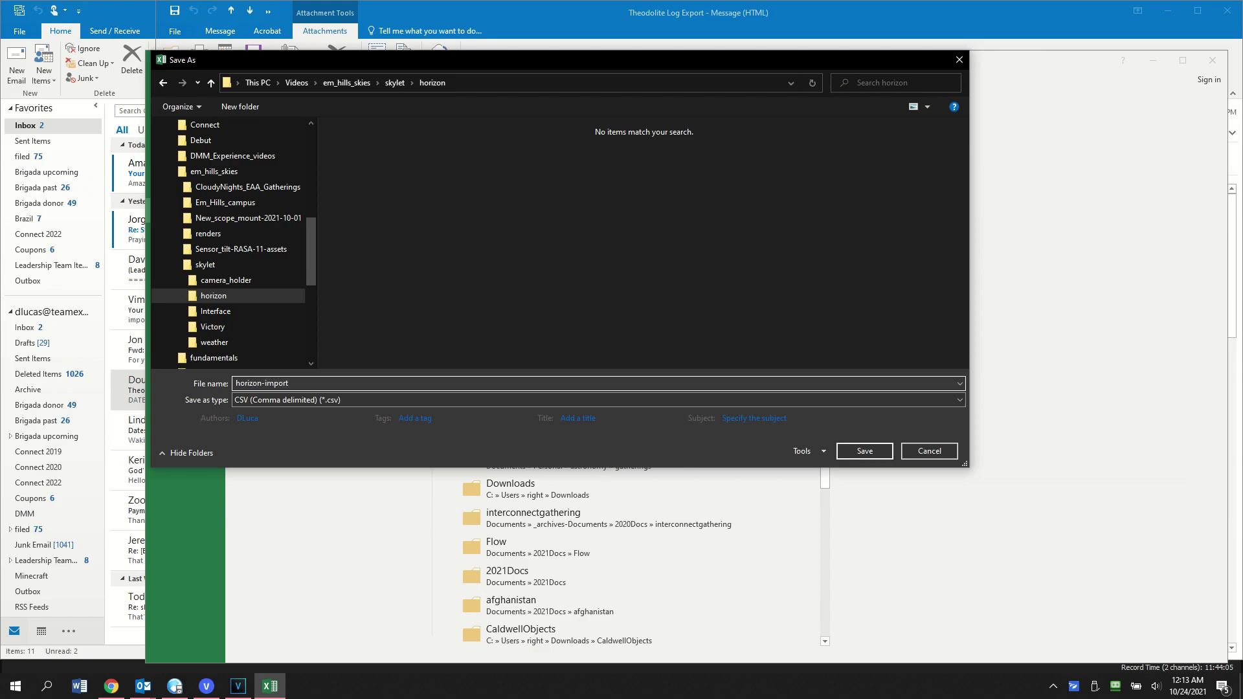
click(853, 451)
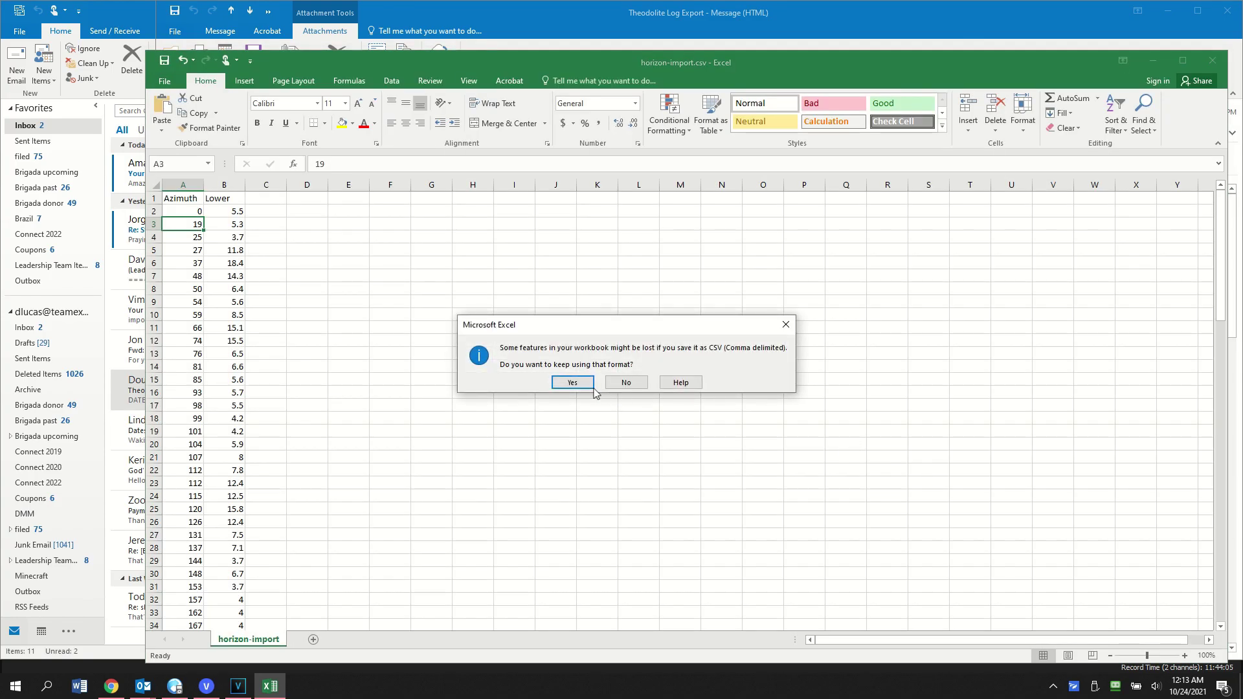
click(573, 383)
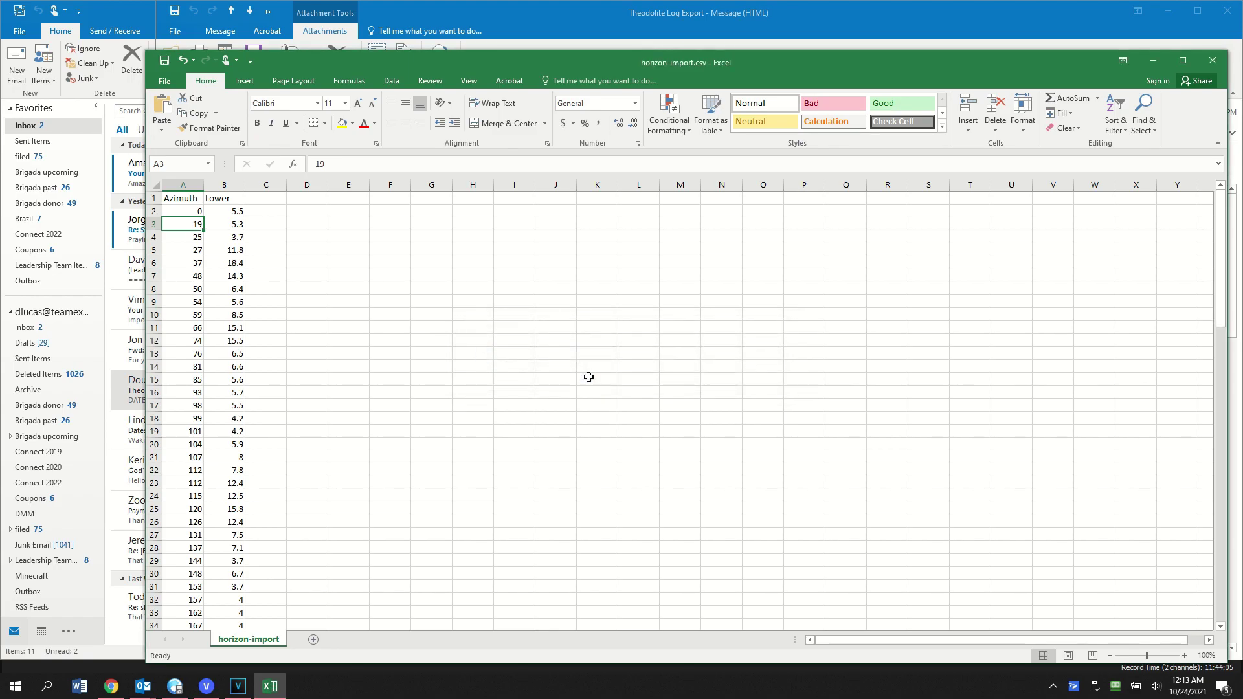
Step: Close Excel without saving further changes
click(1212, 62)
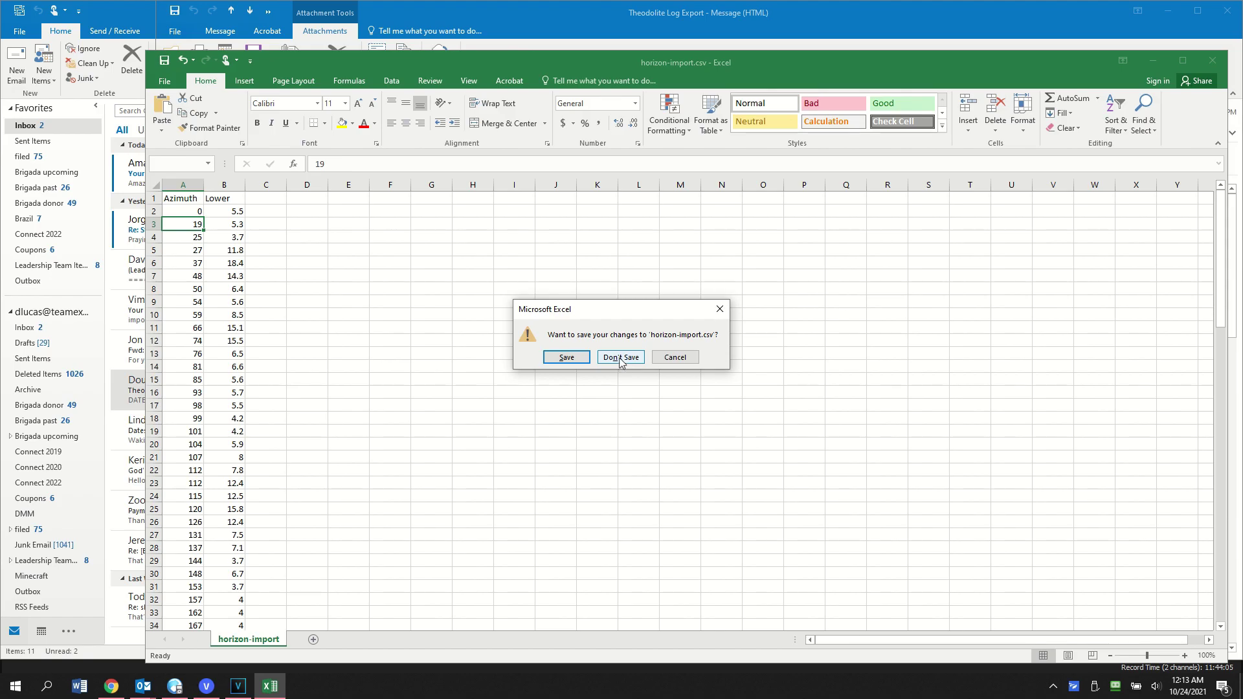
click(619, 356)
key(alt+Tab)
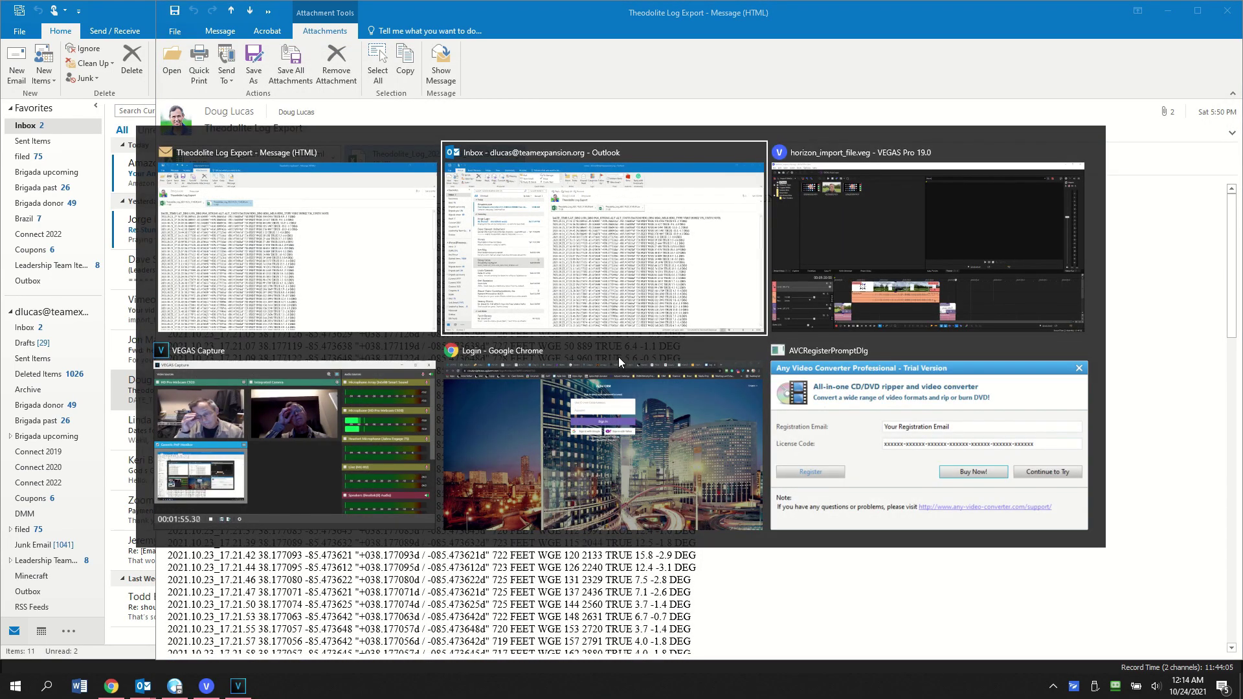
Step: Launch AstroPlanner from the Start menu and delete the duplicate DSS/SDSS image
key(Escape)
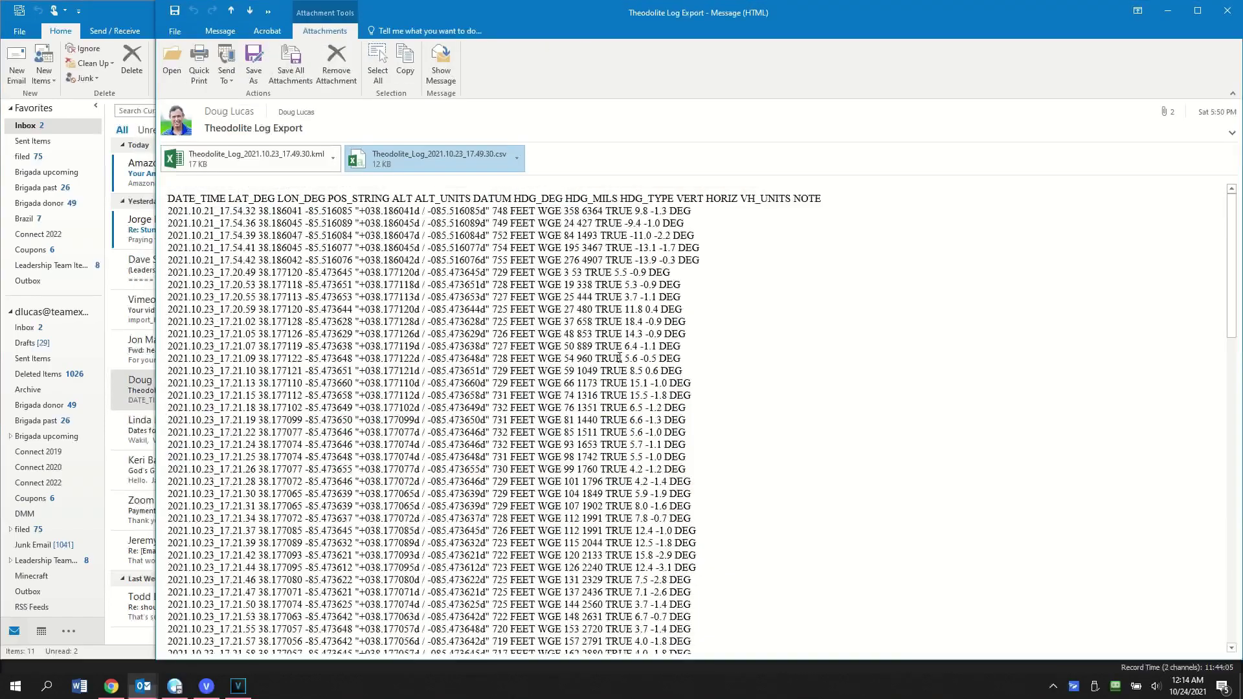
key(super)
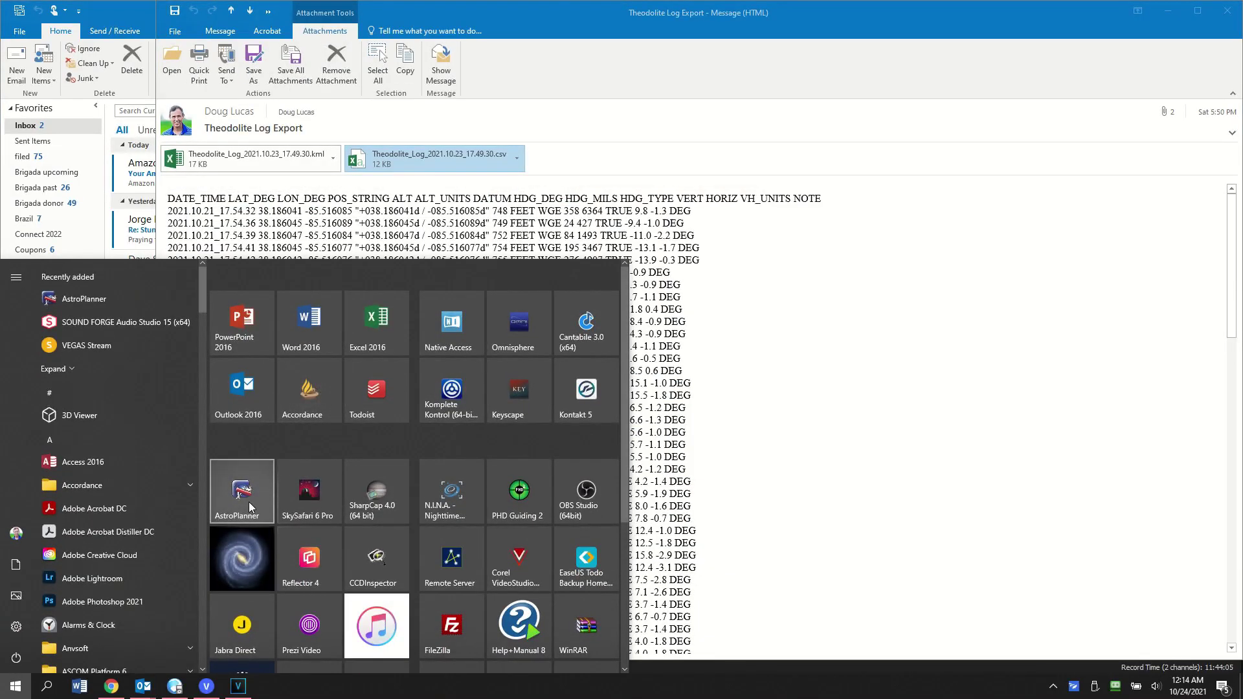
click(248, 502)
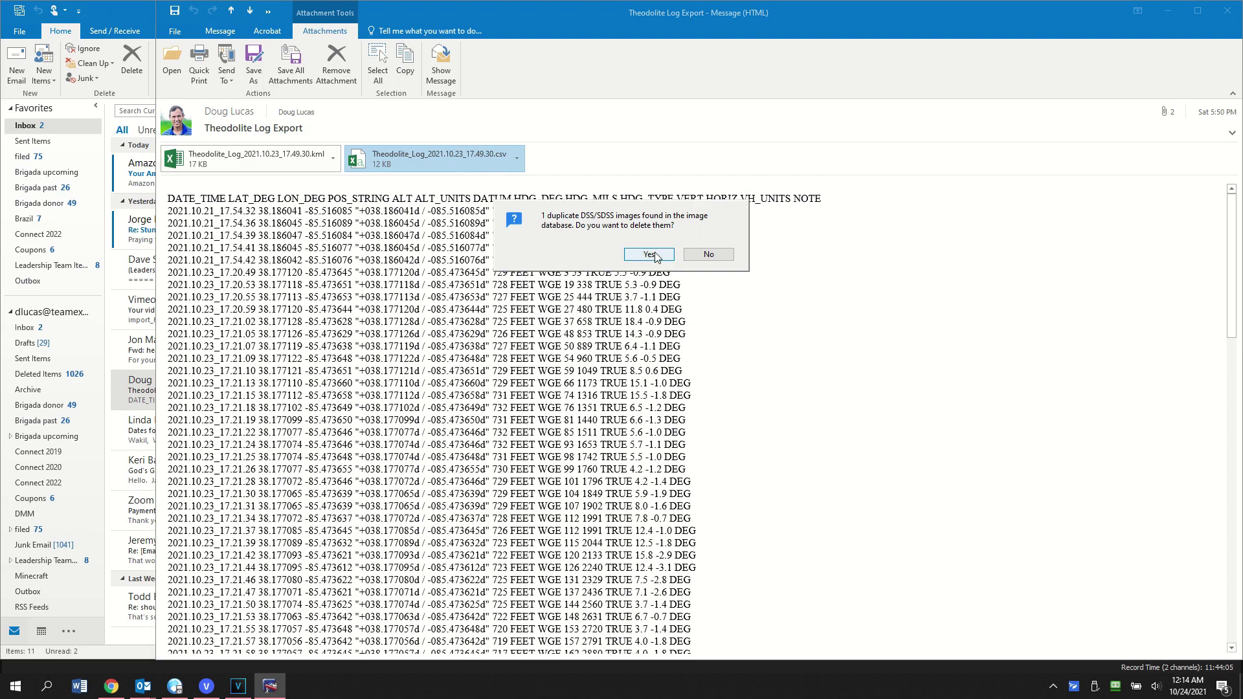
click(659, 253)
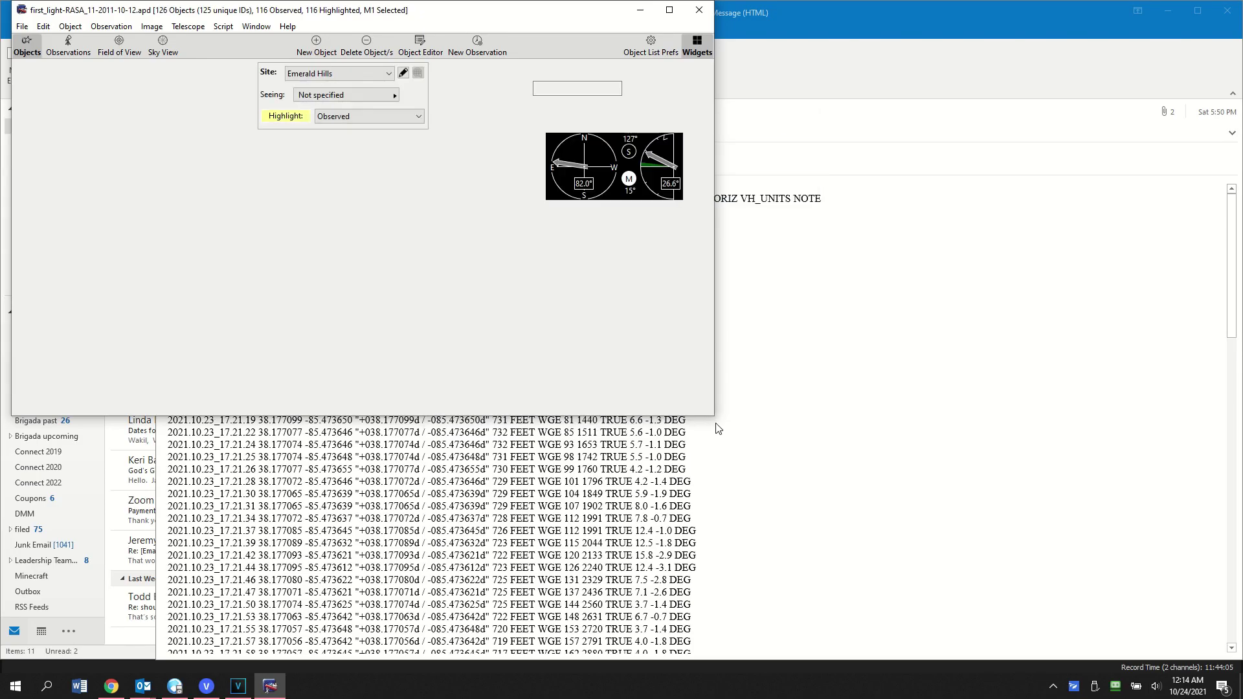
drag(714, 418, 989, 631)
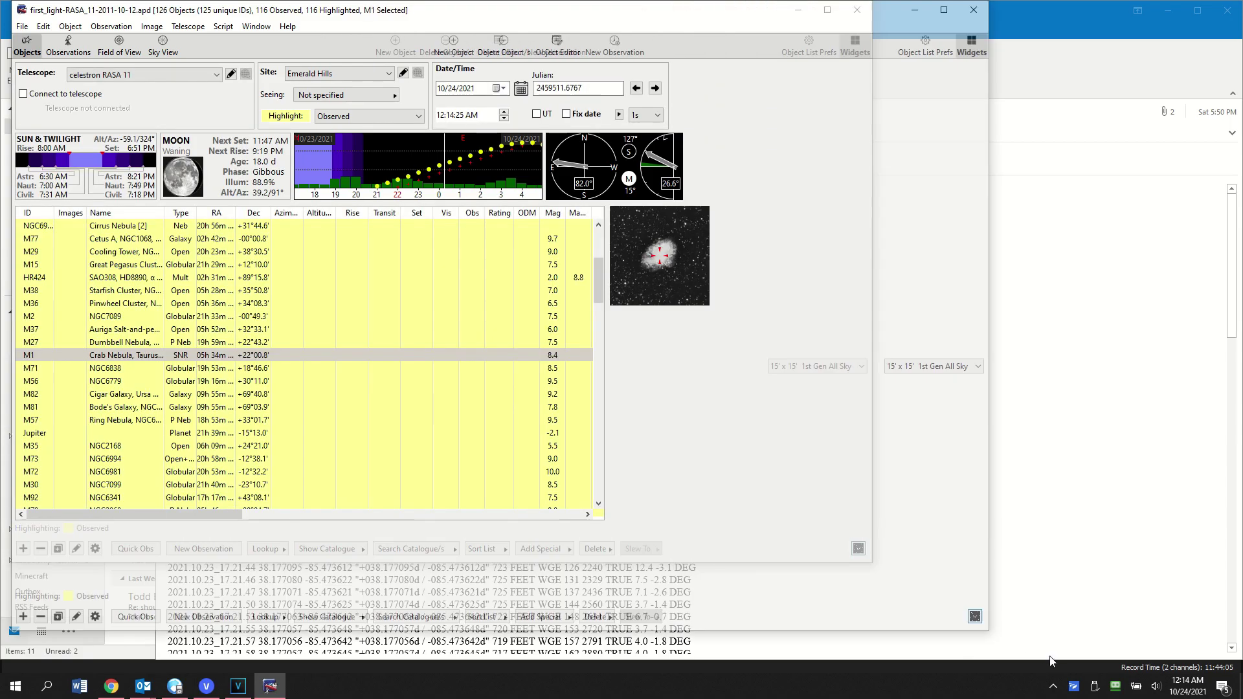
drag(1050, 660, 1205, 654)
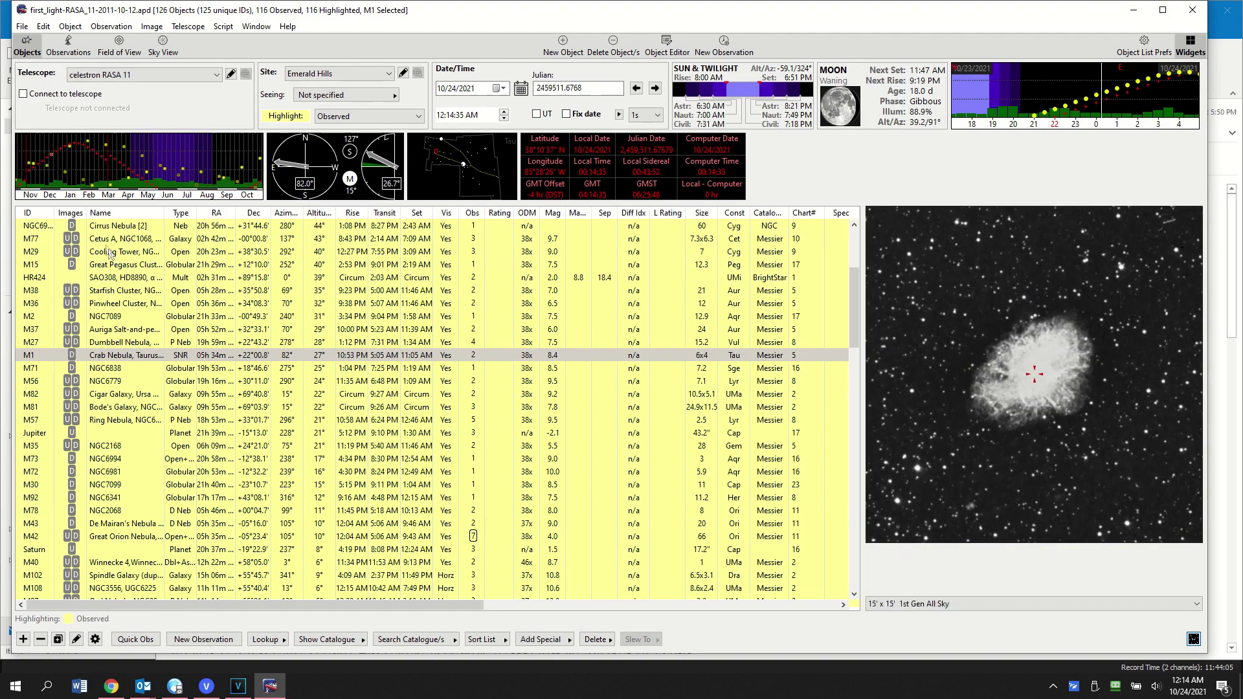
click(30, 239)
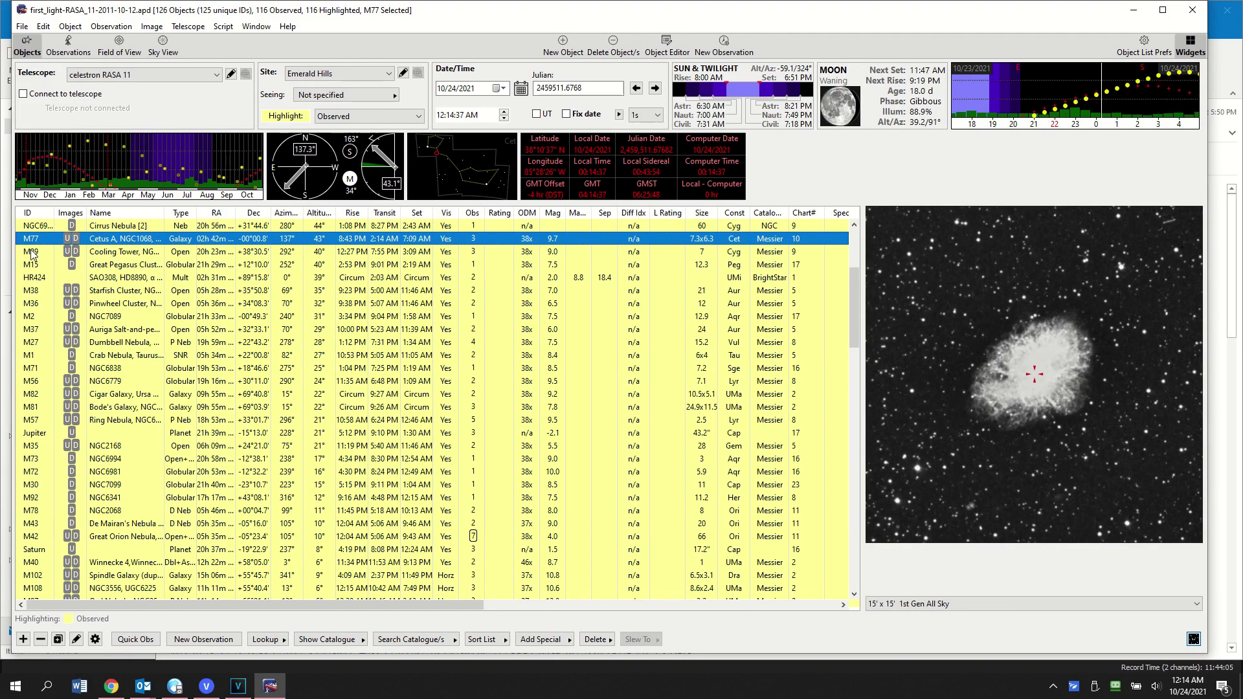
click(31, 253)
click(30, 264)
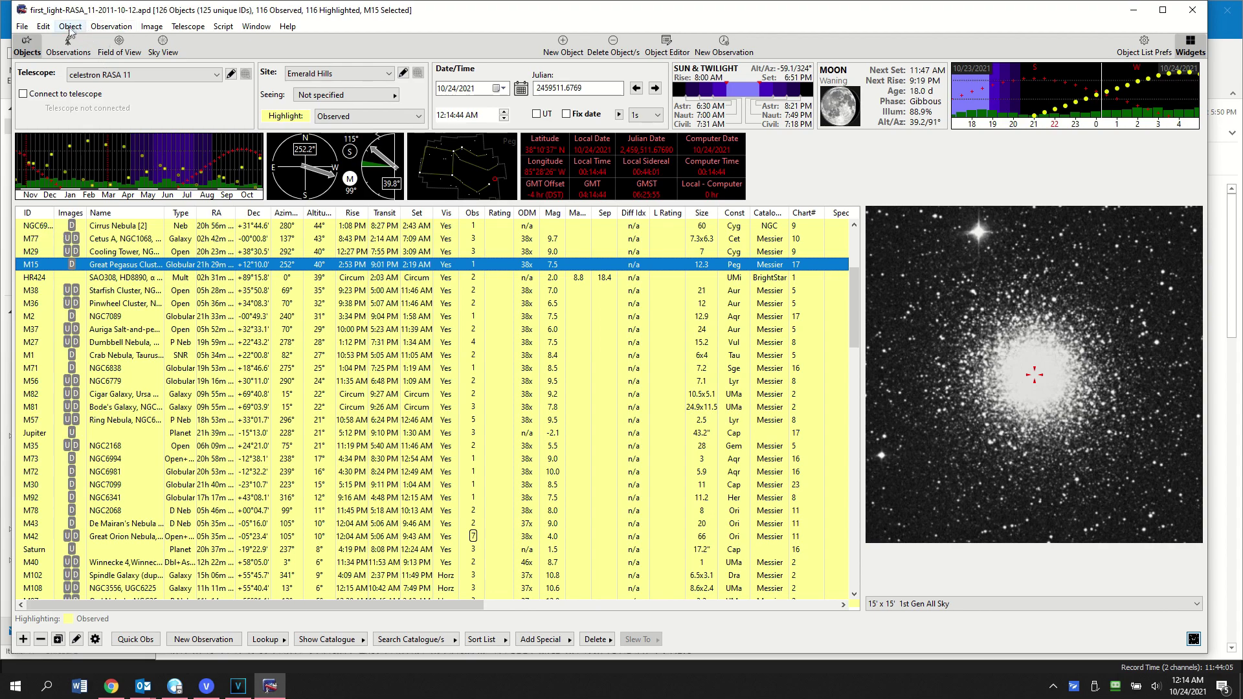
click(44, 27)
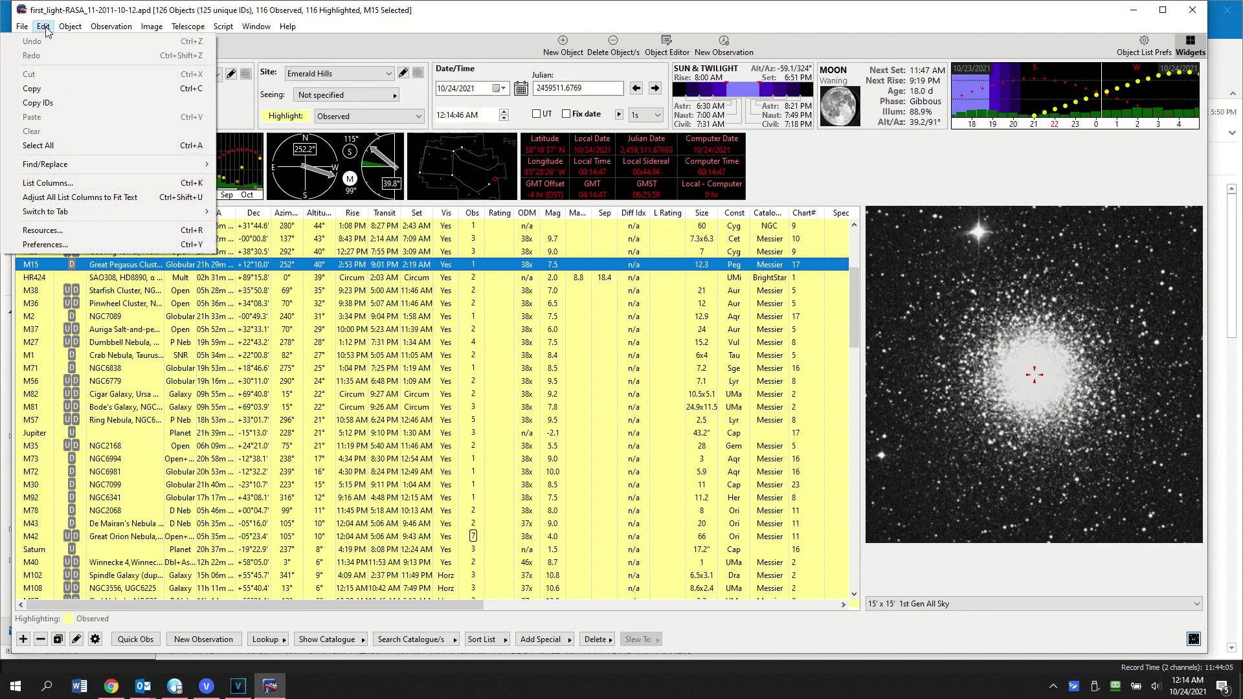
click(59, 231)
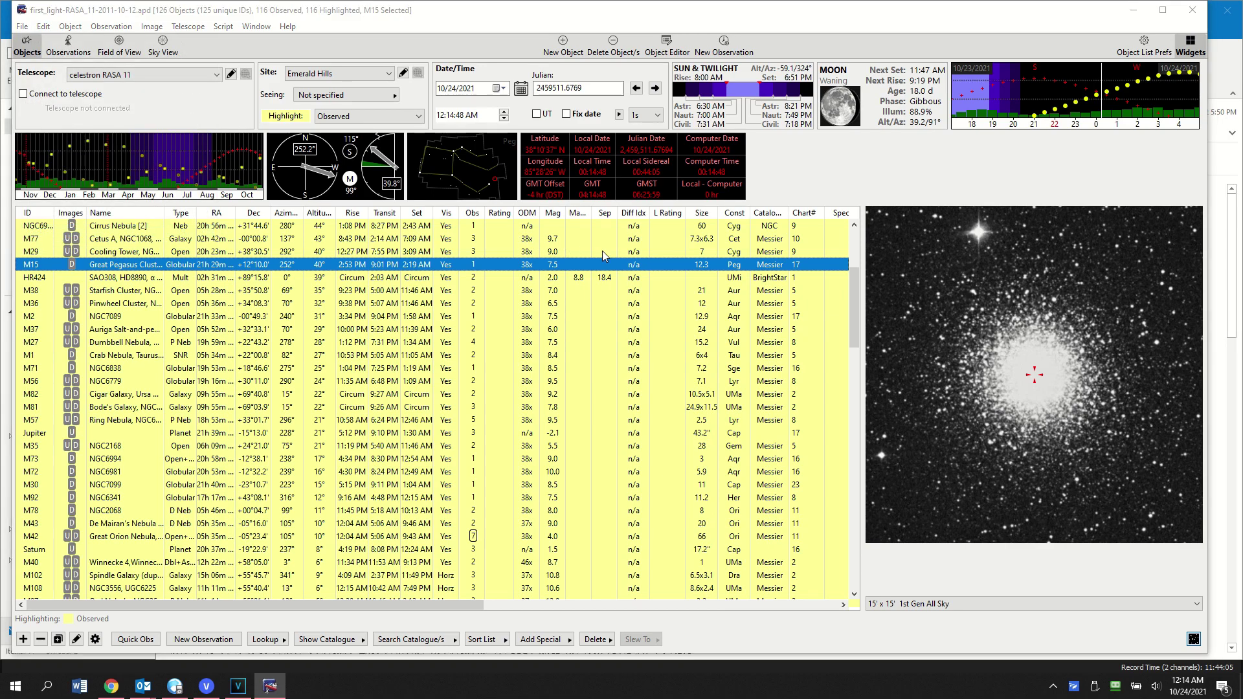
right_click(482, 238)
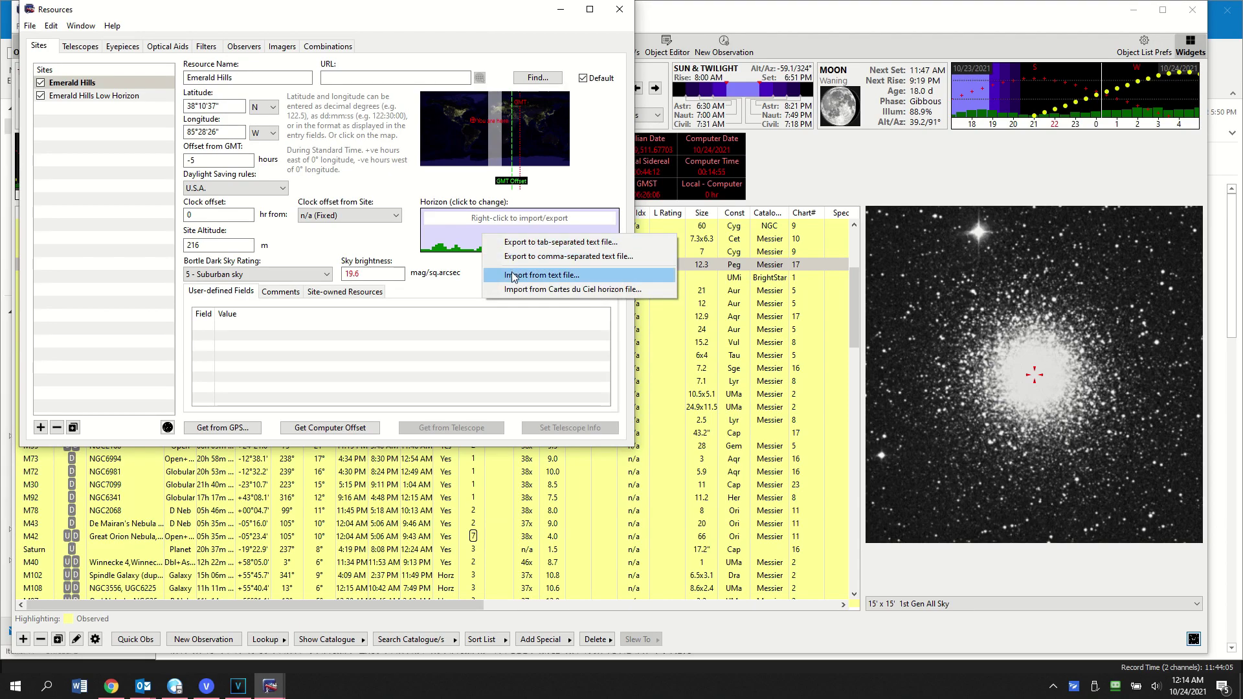
Step: Clear the Emerald Hills site's existing horizon profile in the horizon editor
click(468, 235)
click(468, 235)
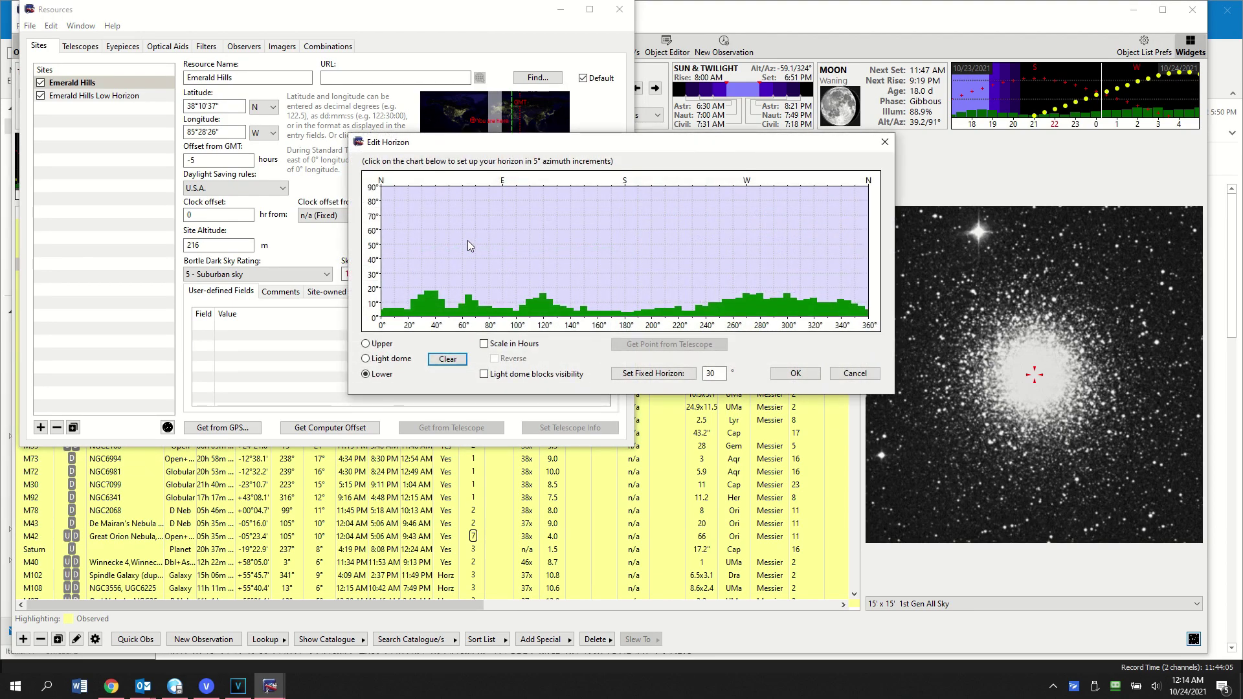
click(448, 359)
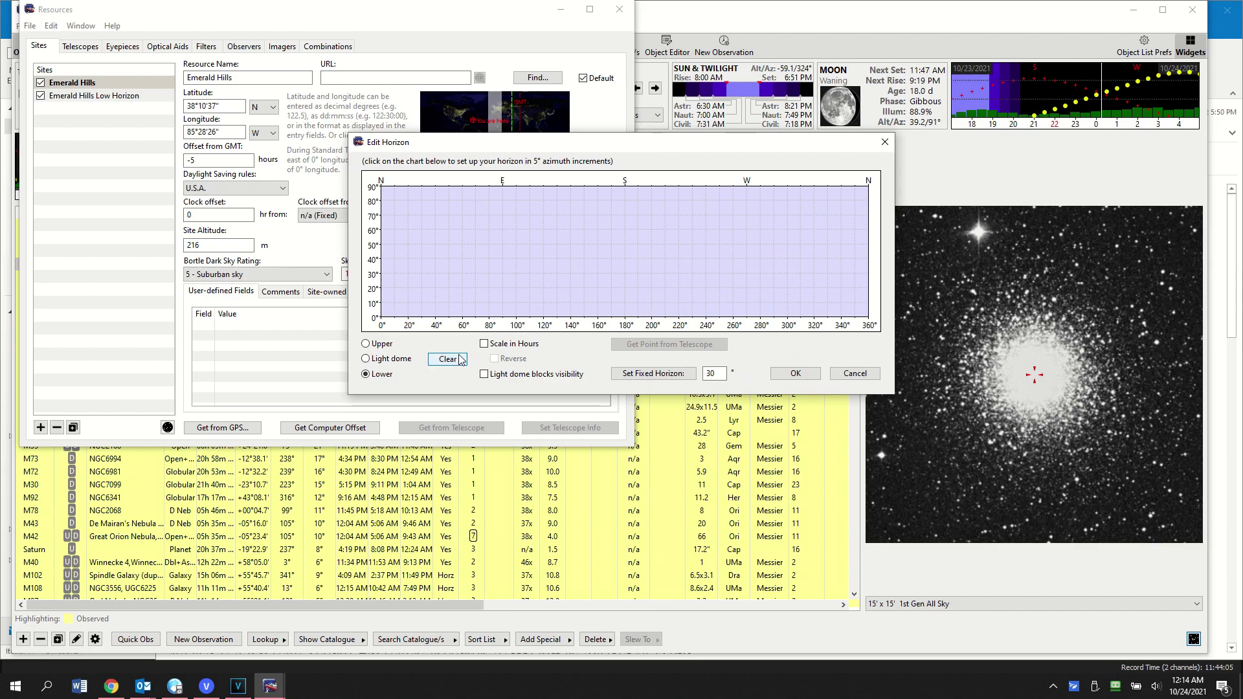
click(794, 374)
Step: Import horizon_import.csv as the site horizon, save the resources, and close Resources
right_click(444, 229)
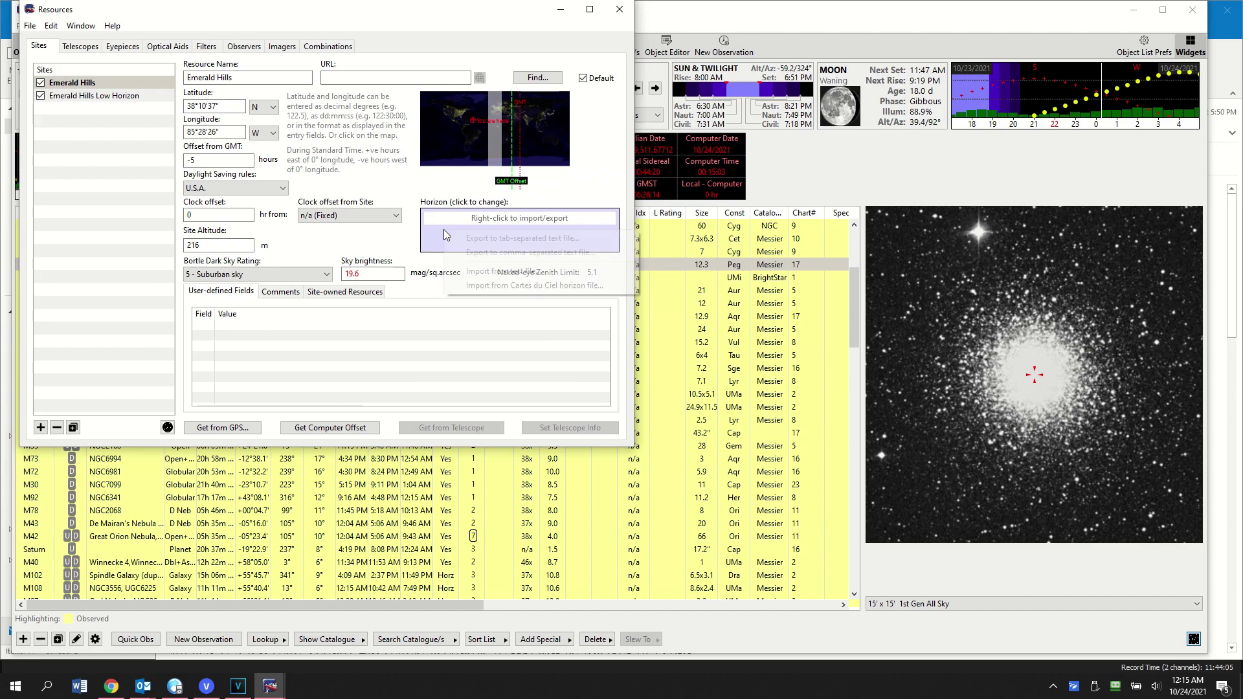
click(481, 276)
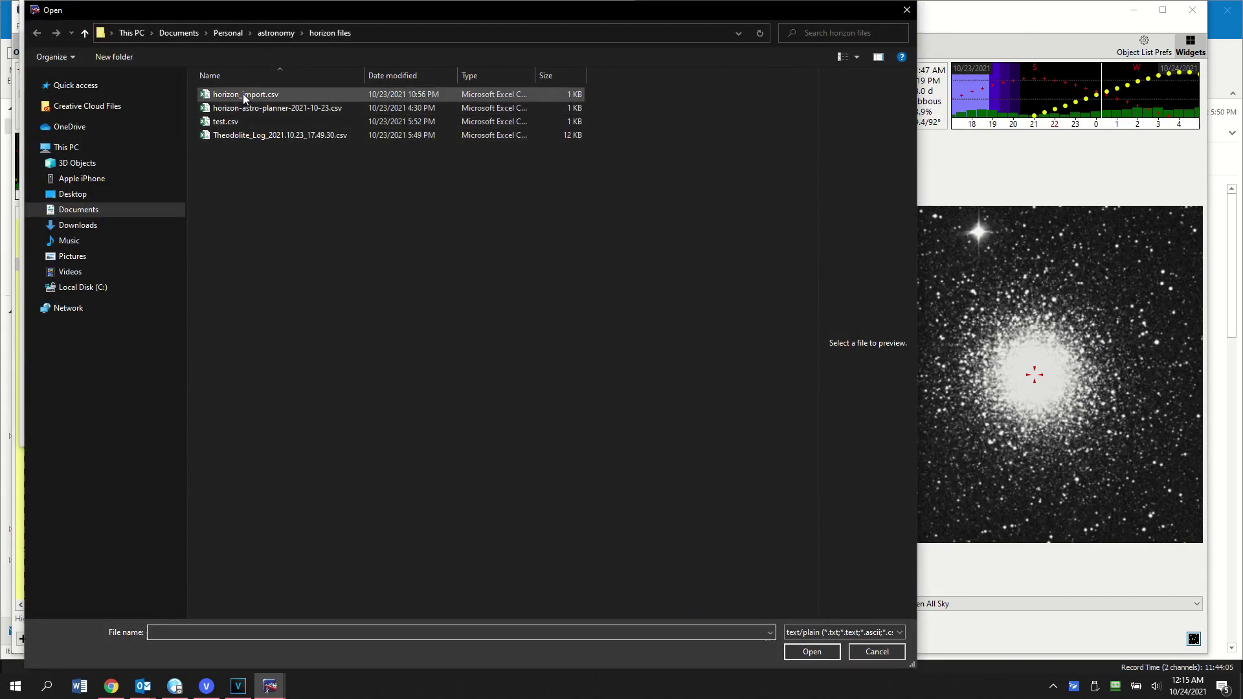
click(243, 95)
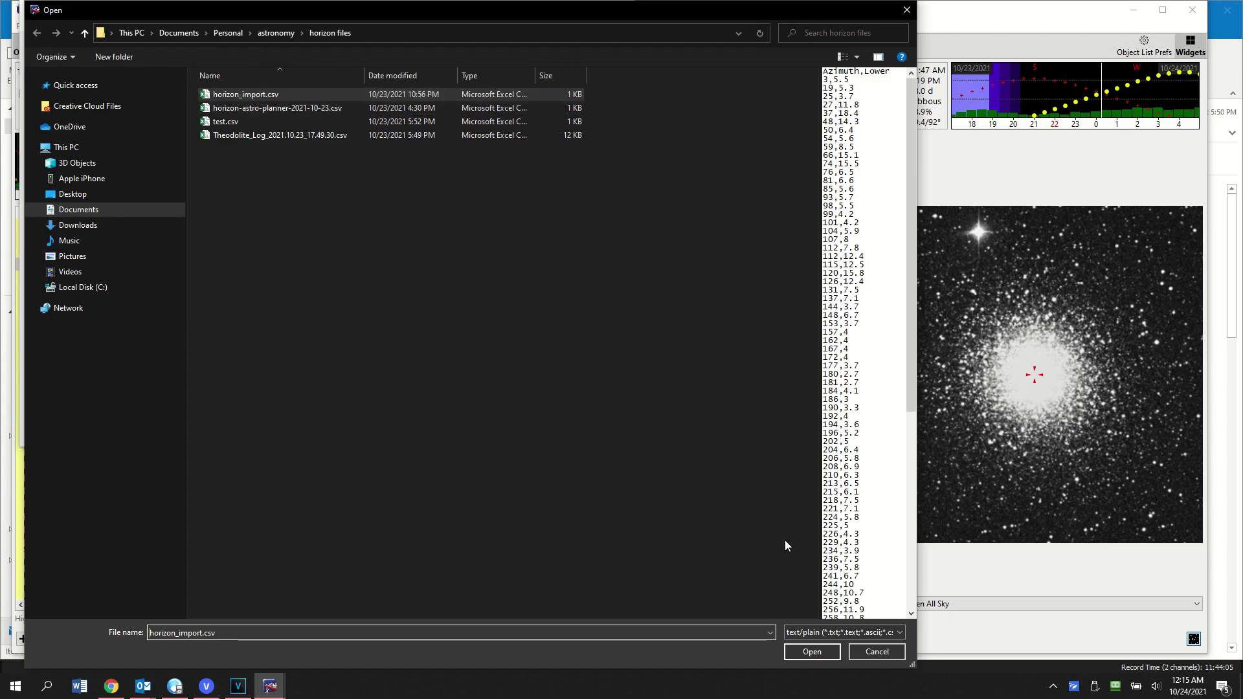
click(812, 651)
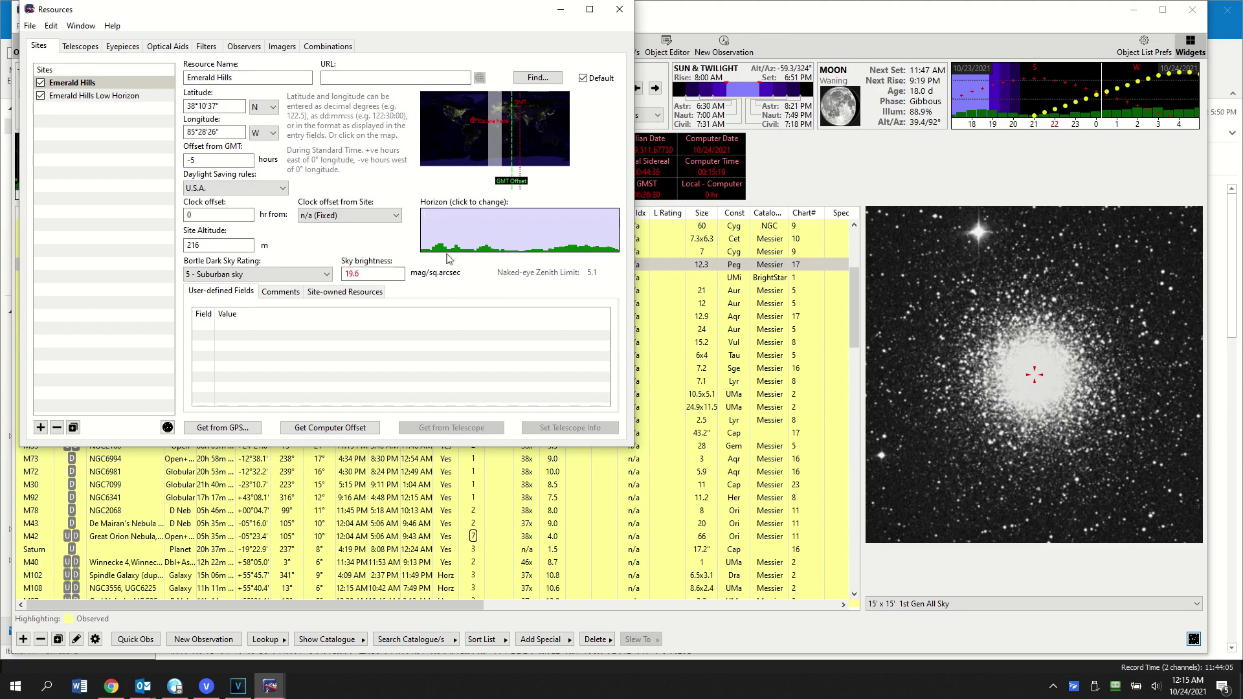
click(30, 25)
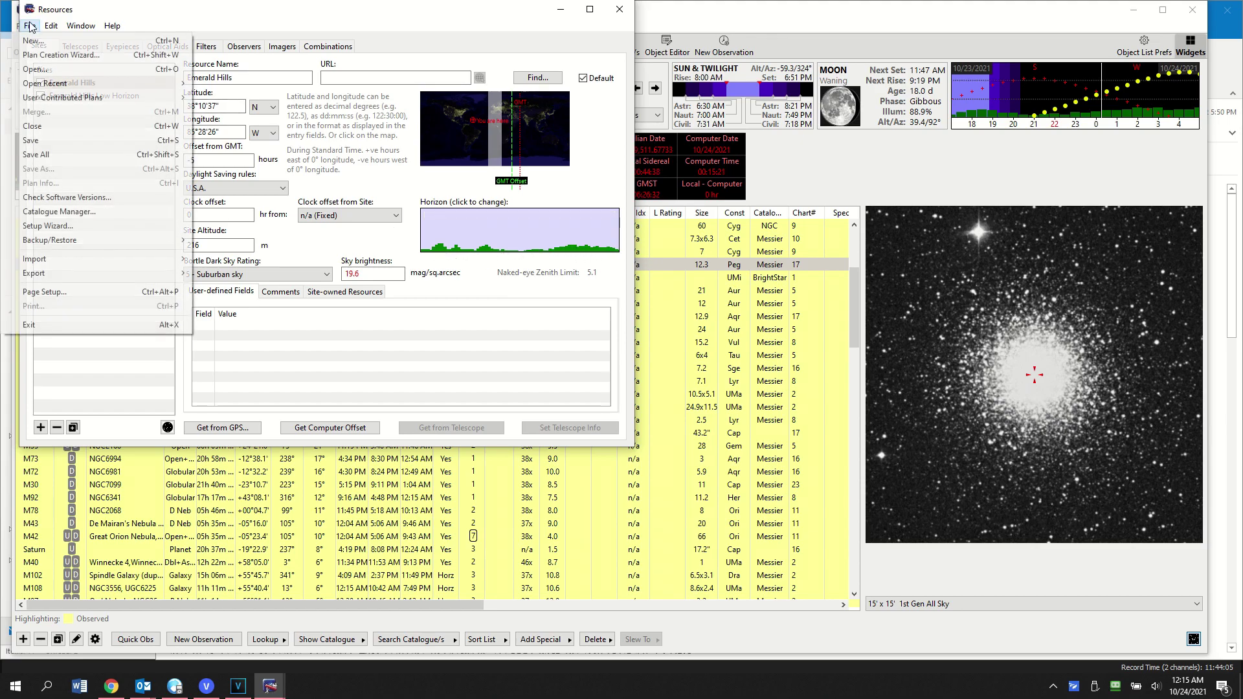
click(46, 139)
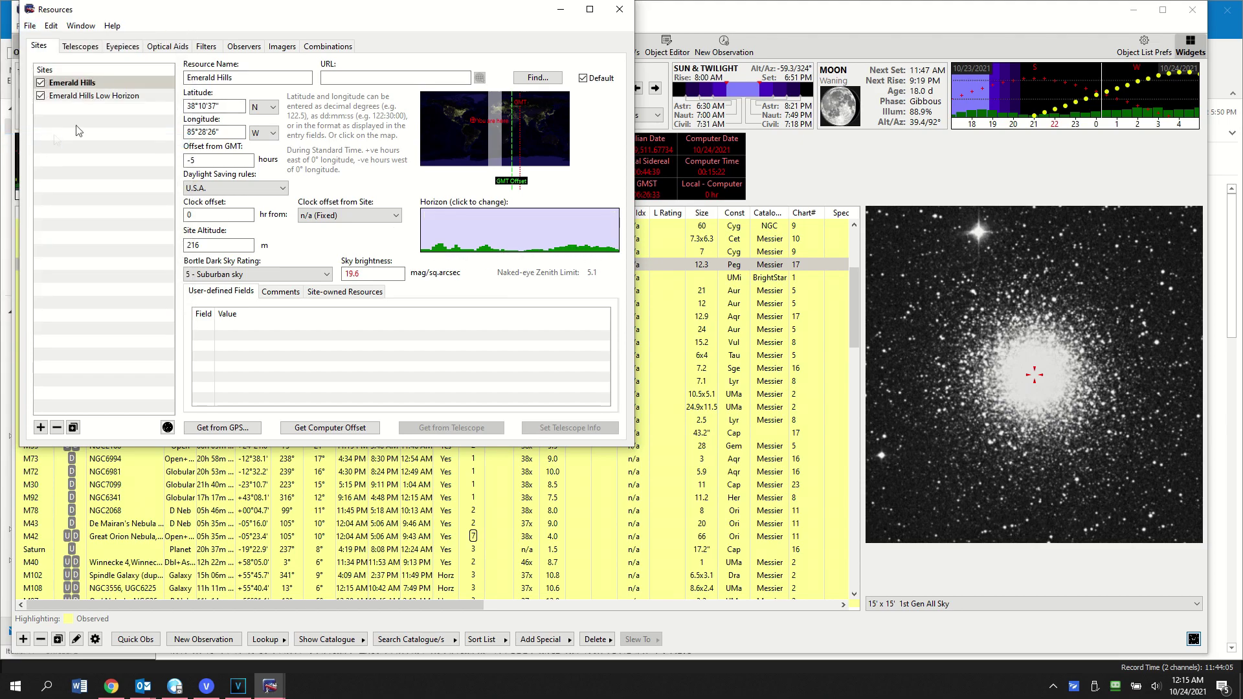
click(620, 11)
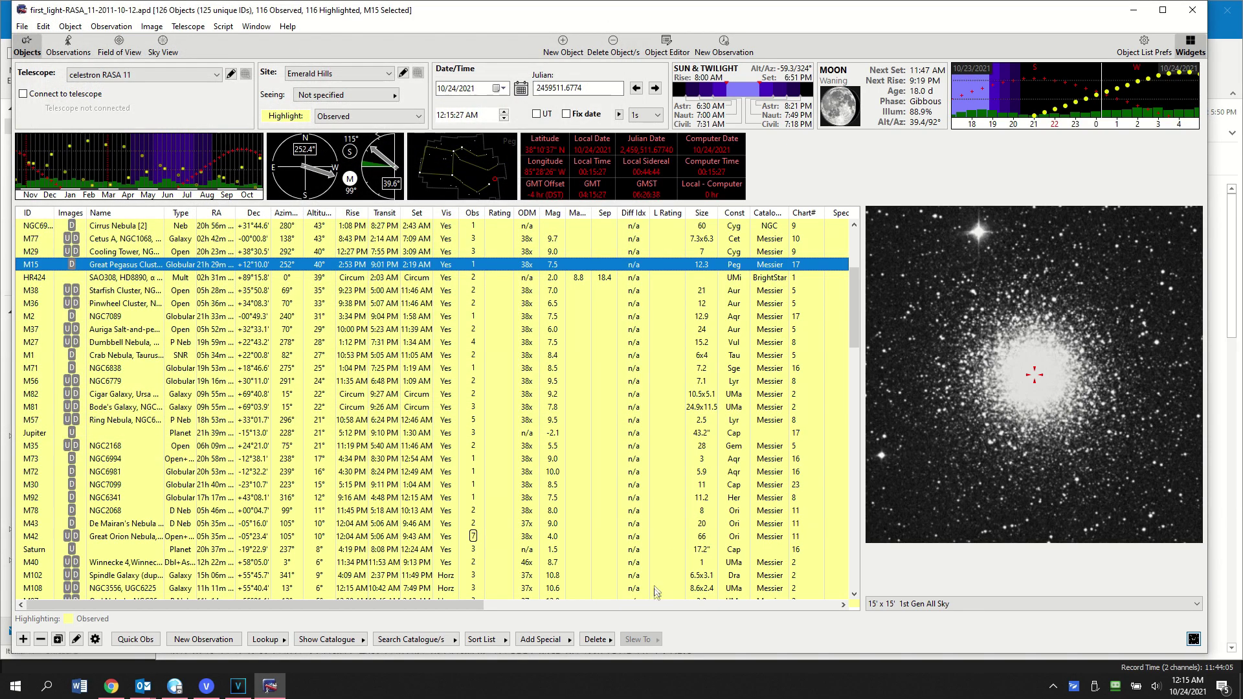
Step: Sort the object list by Visibility(D)/Altitude(D), then by Altitude descending
click(502, 639)
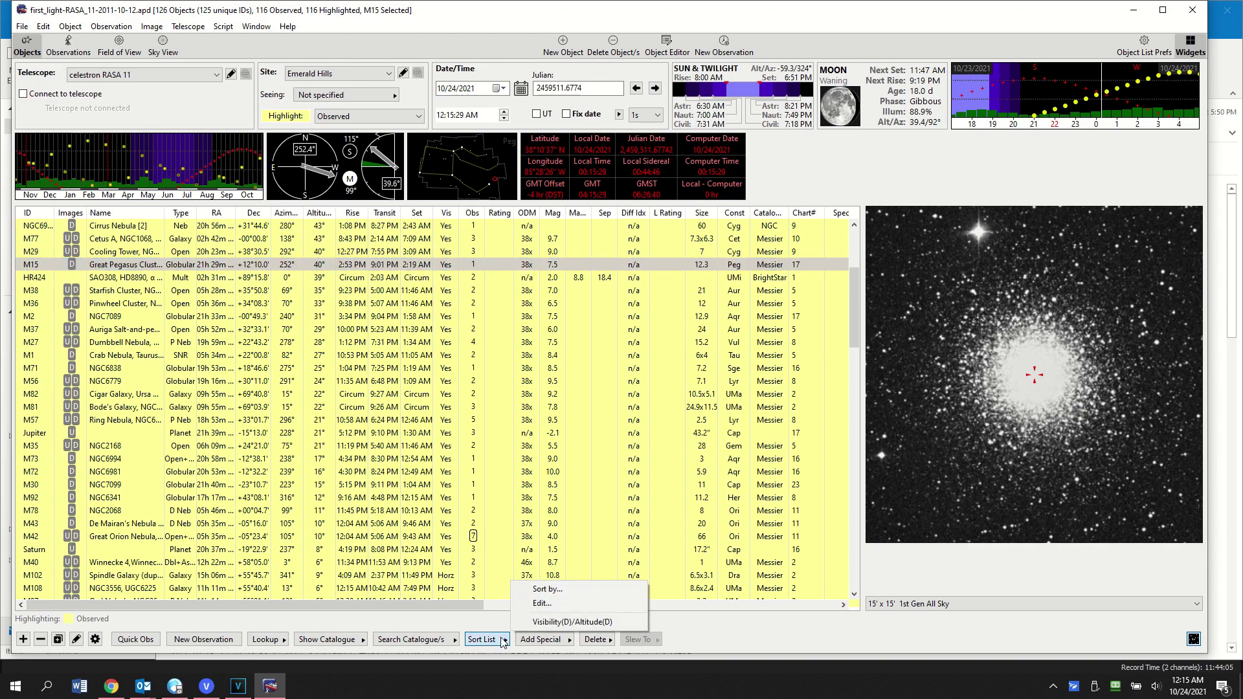
click(547, 621)
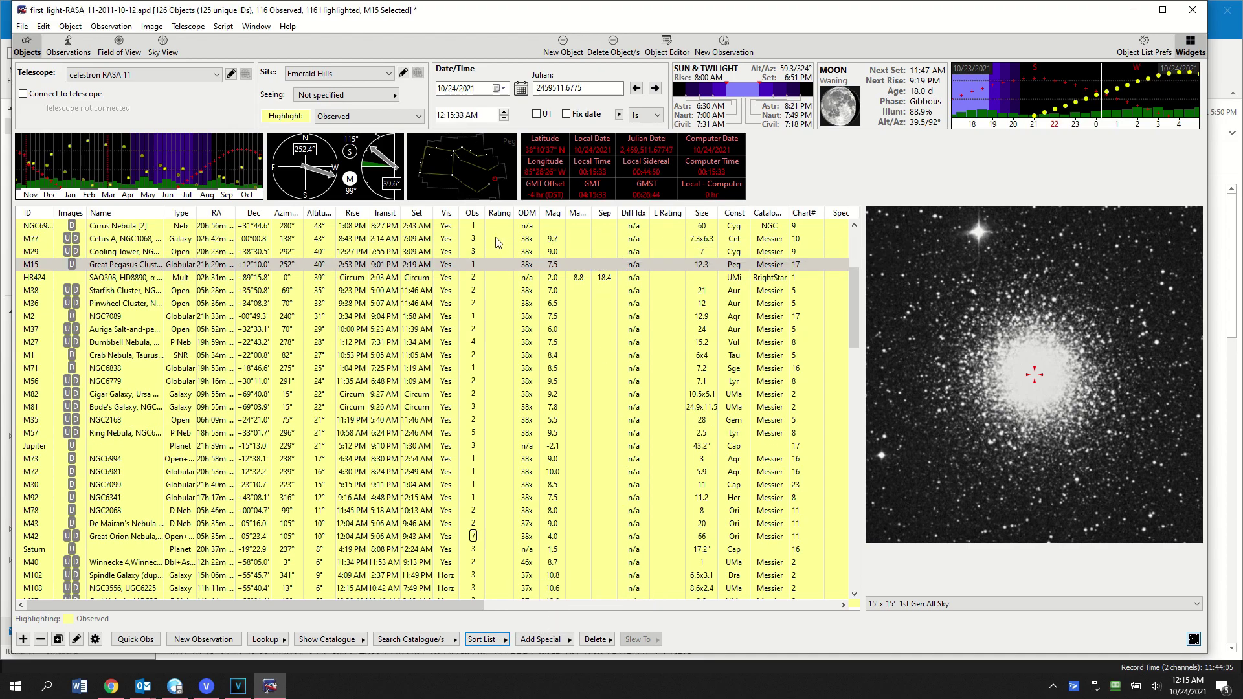
click(318, 216)
click(318, 217)
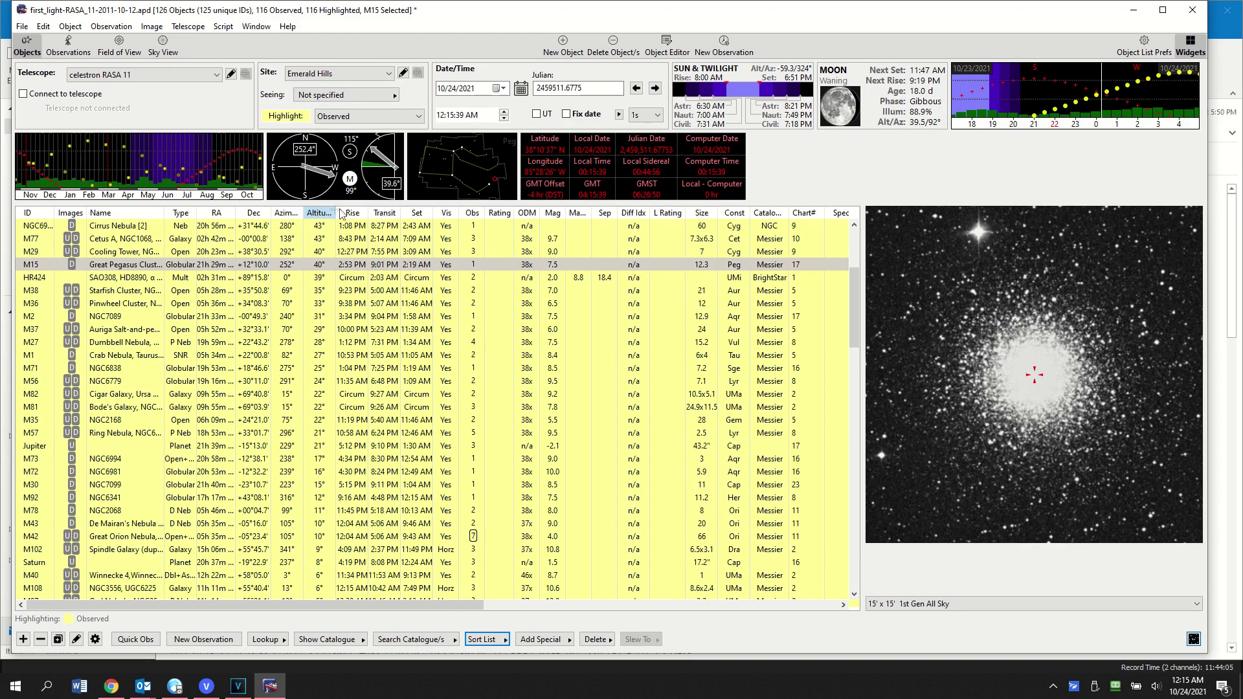
Step: Browse M102, M108, M97, M101, M13, M109 and M75, then return to the list top
click(450, 550)
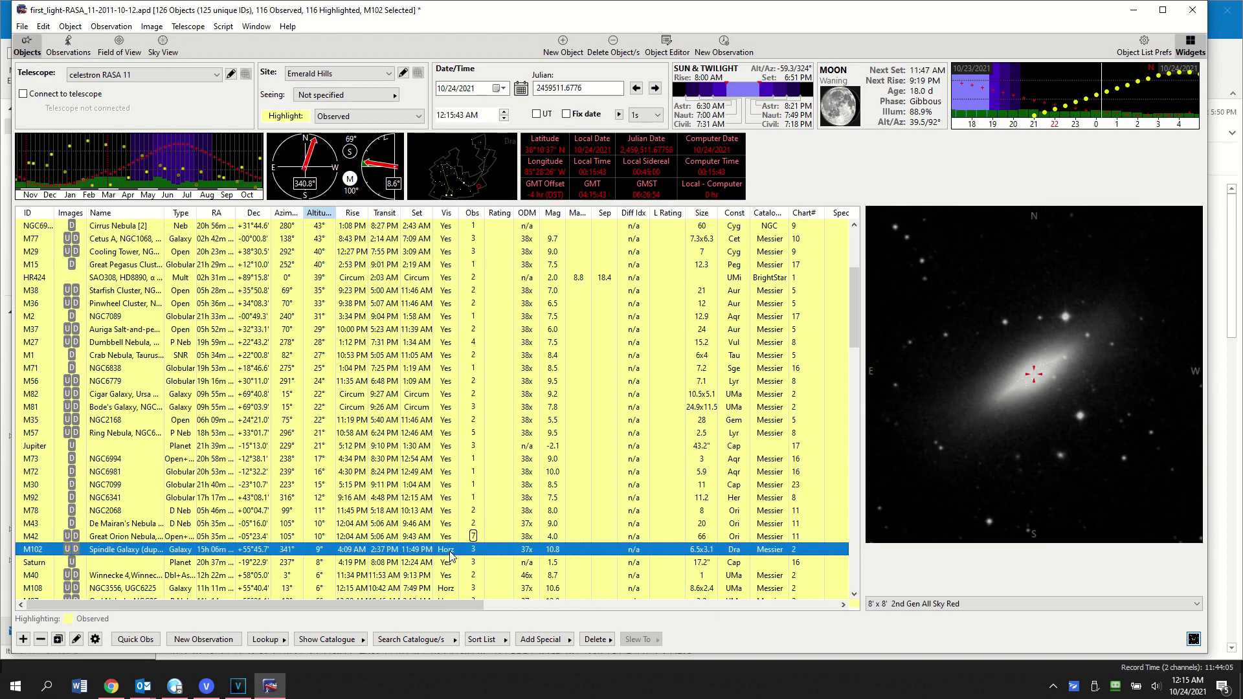
click(453, 589)
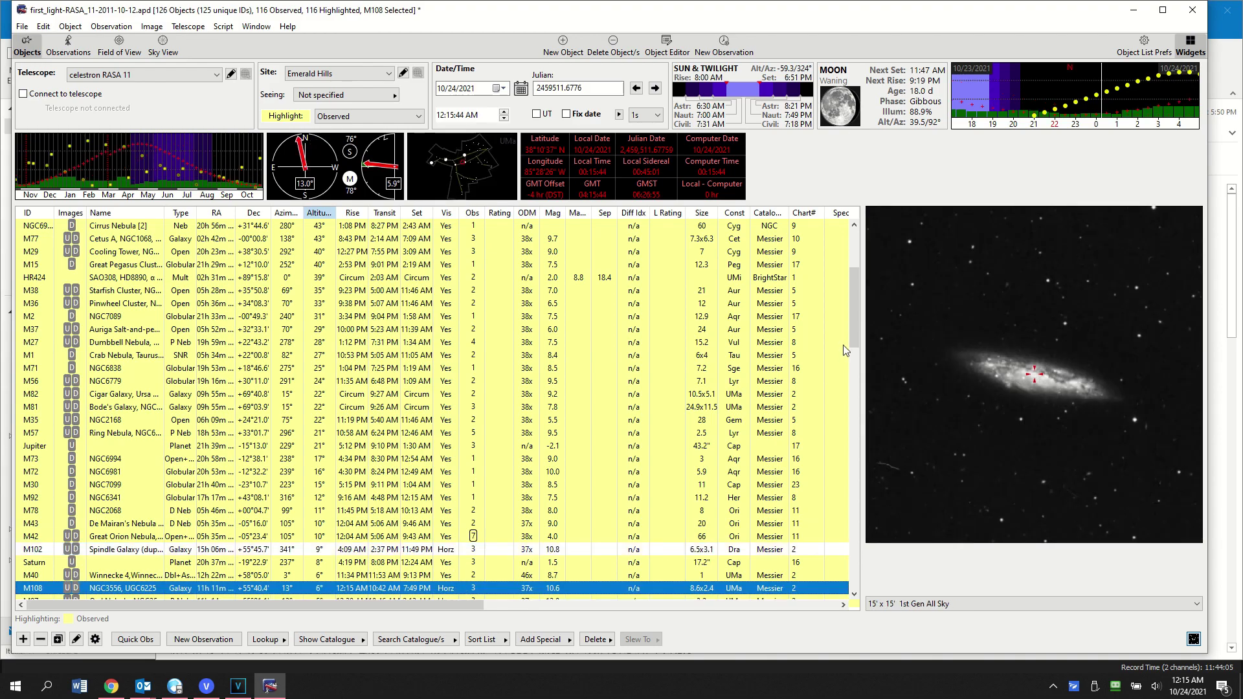
drag(853, 313, 852, 373)
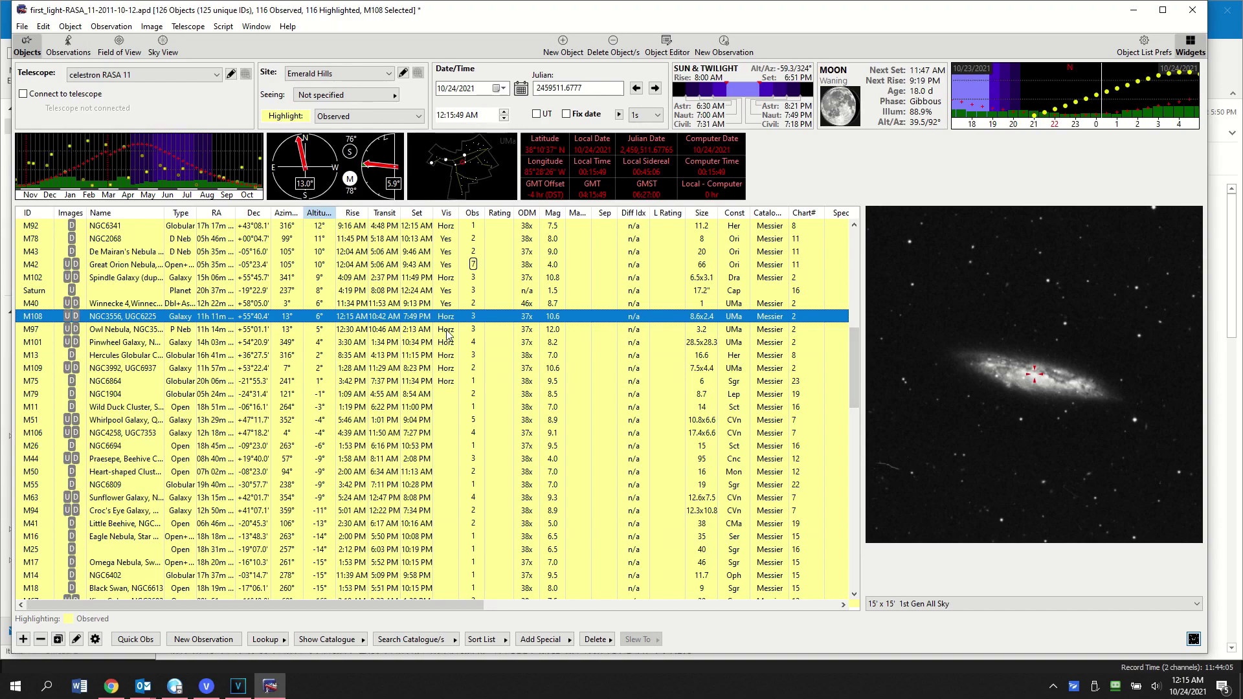
click(447, 330)
click(446, 345)
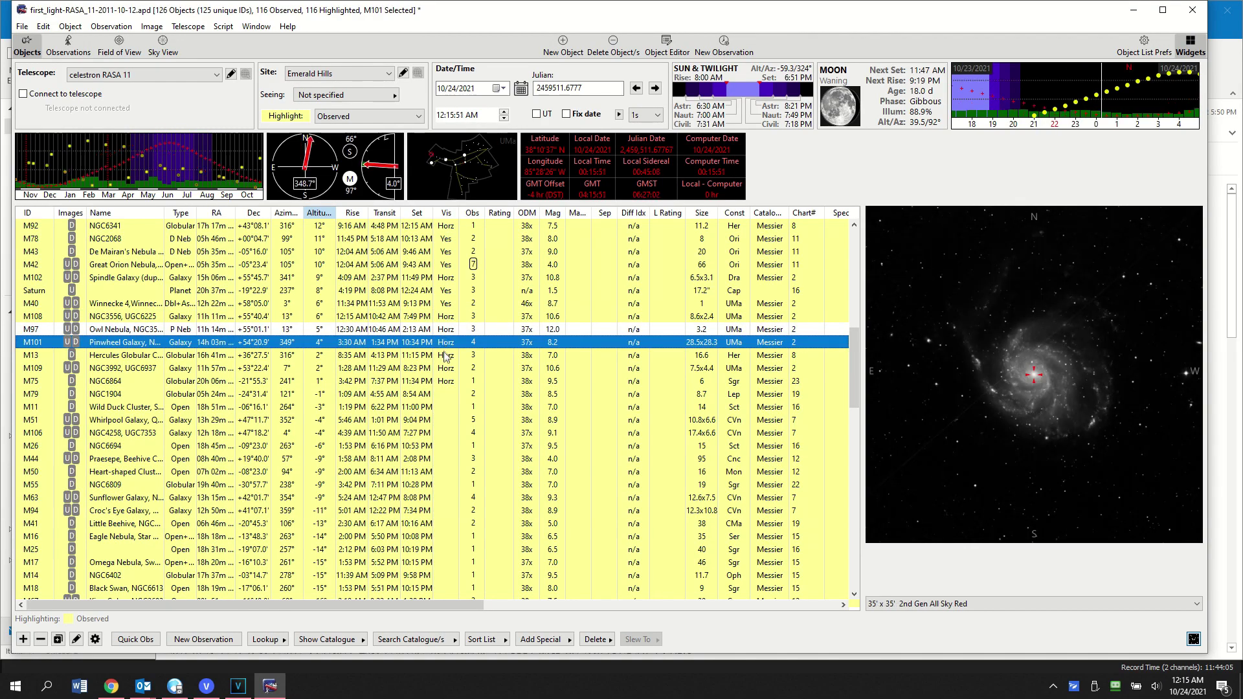
click(445, 356)
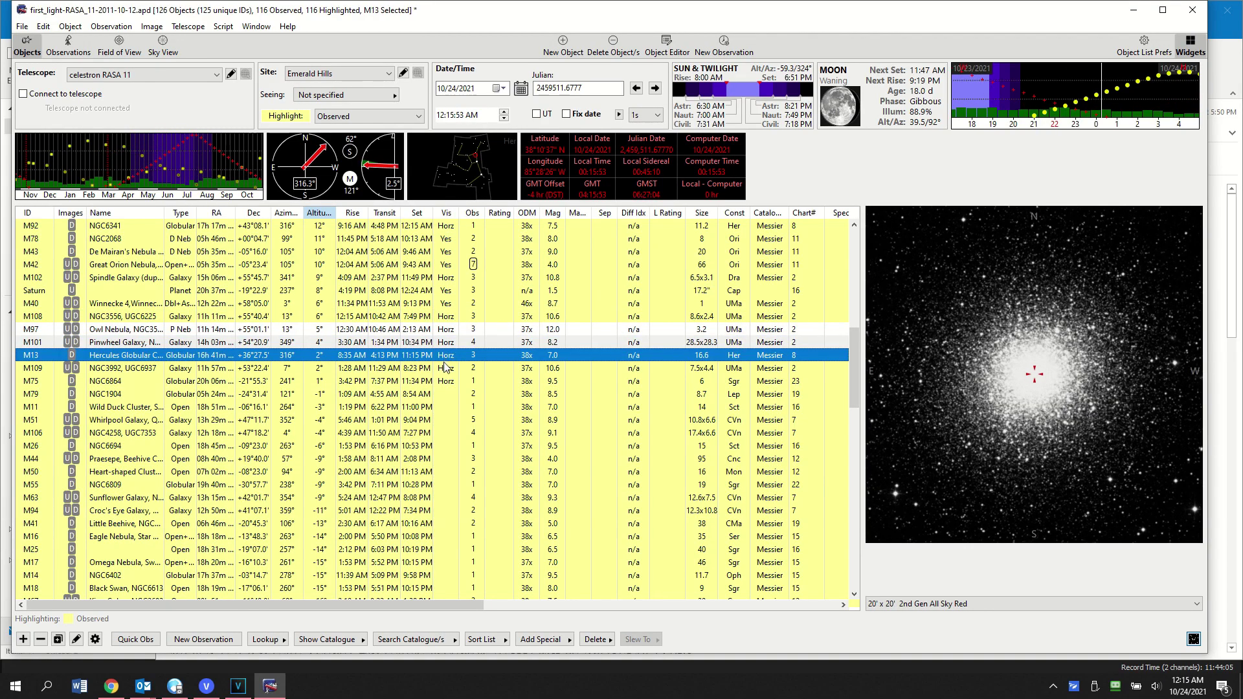
click(445, 369)
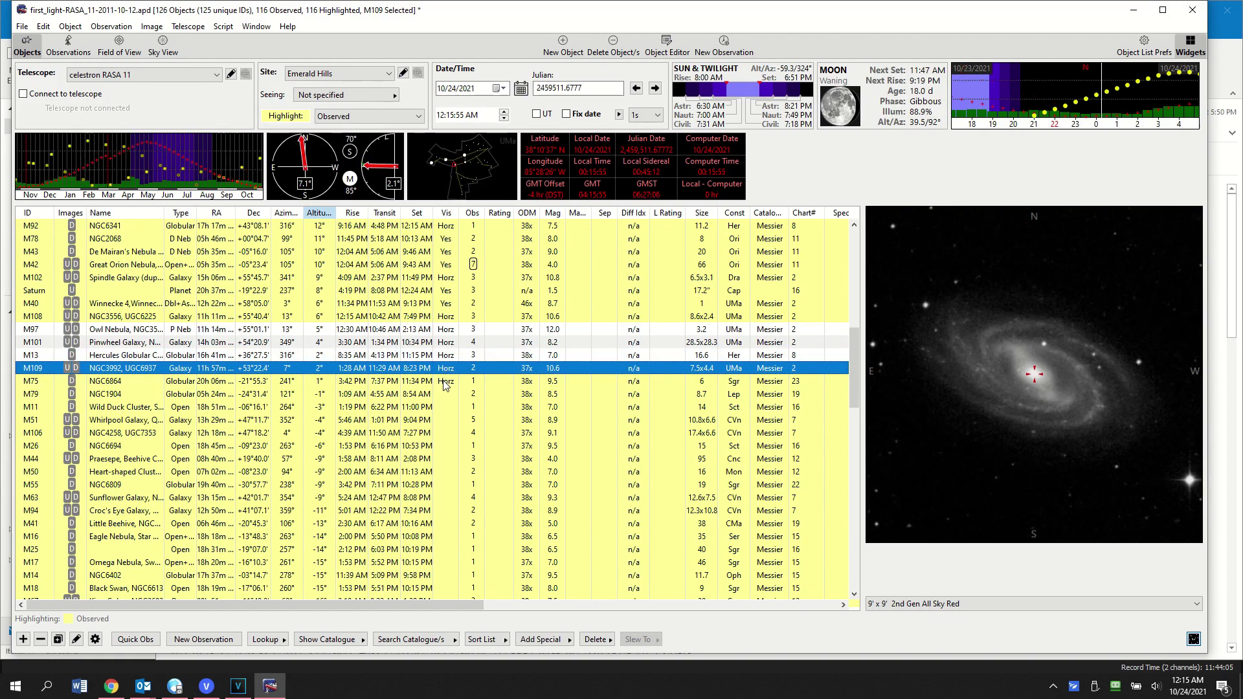
click(445, 383)
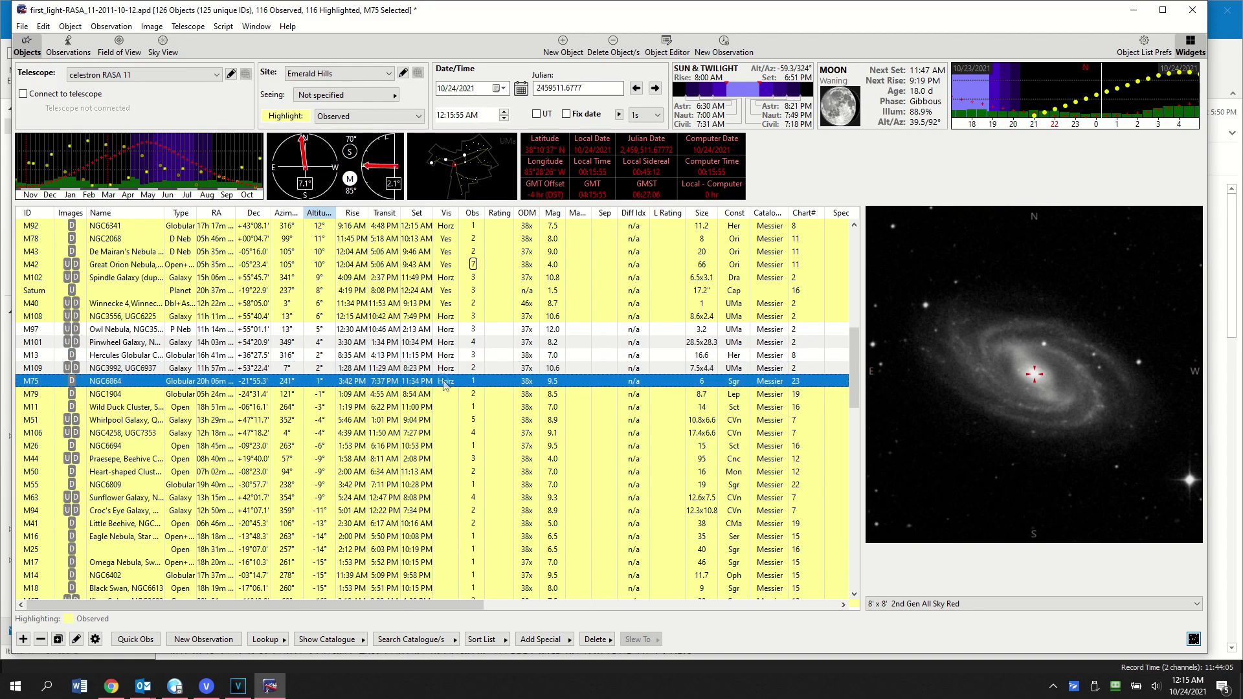
click(443, 317)
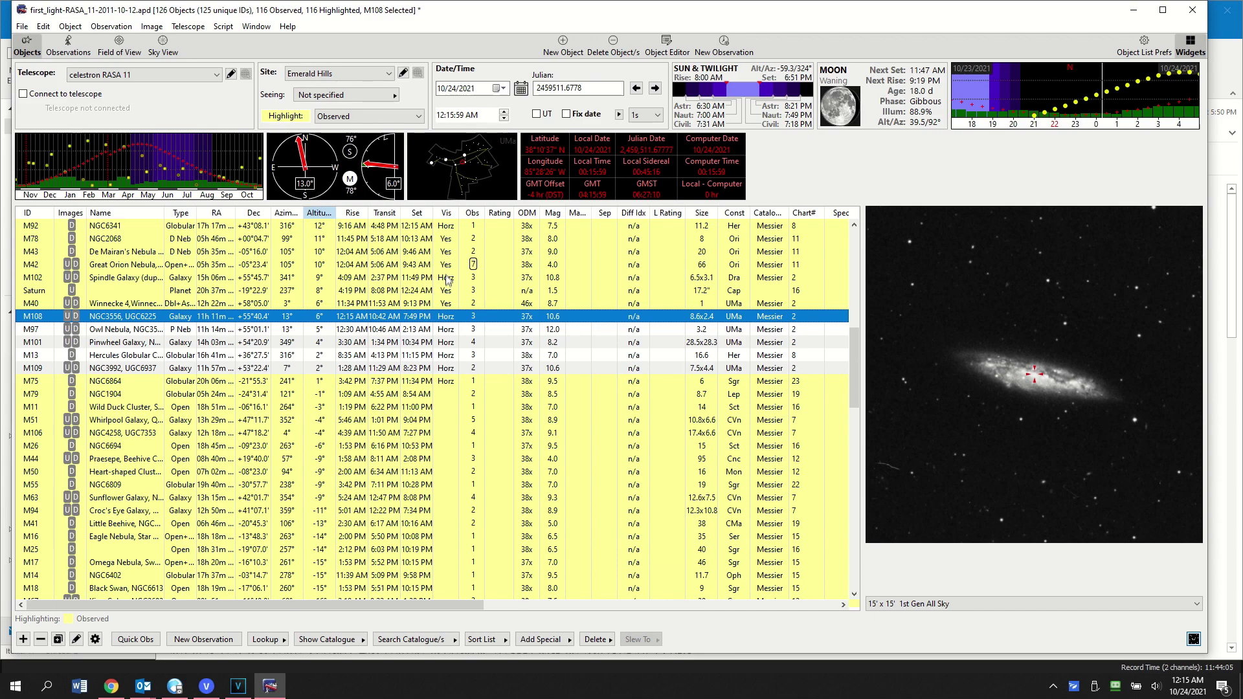
mouse_move(447, 229)
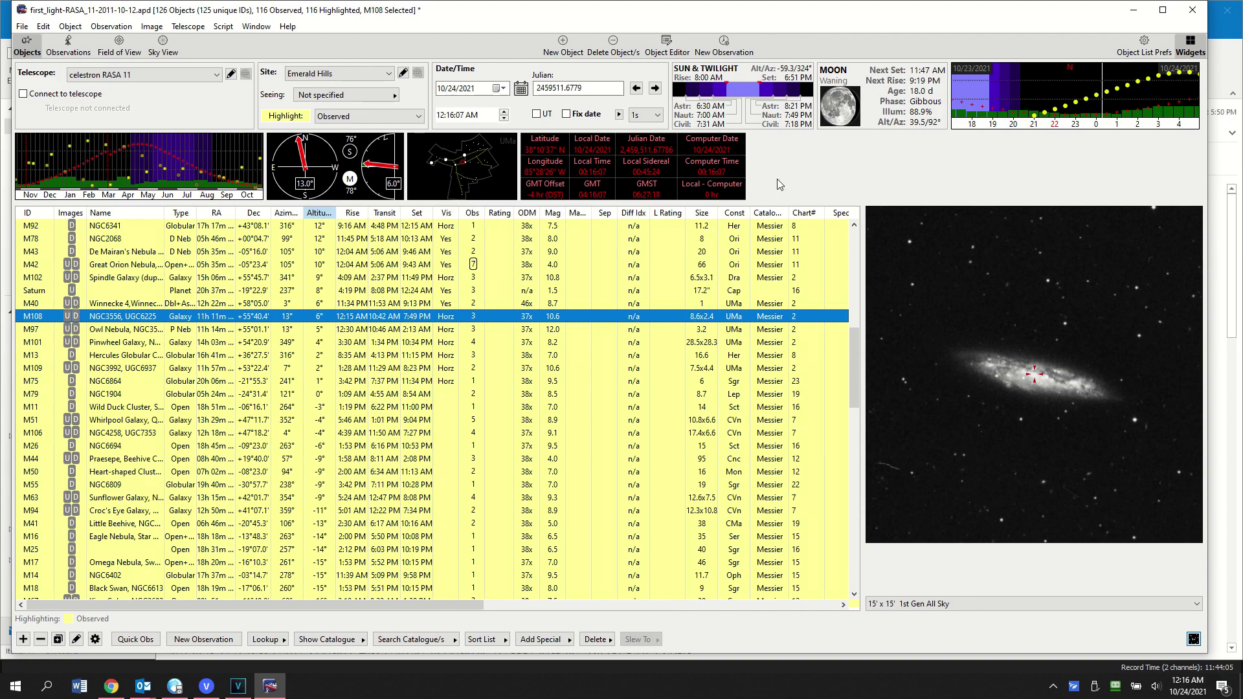
click(853, 235)
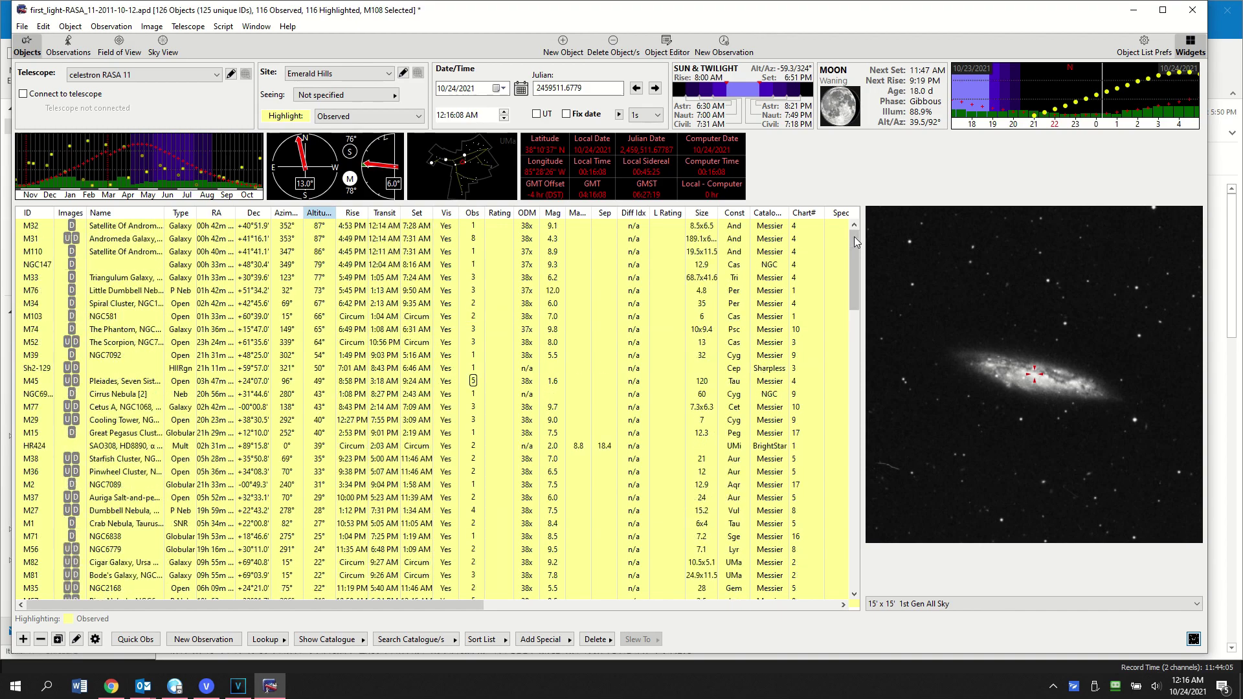